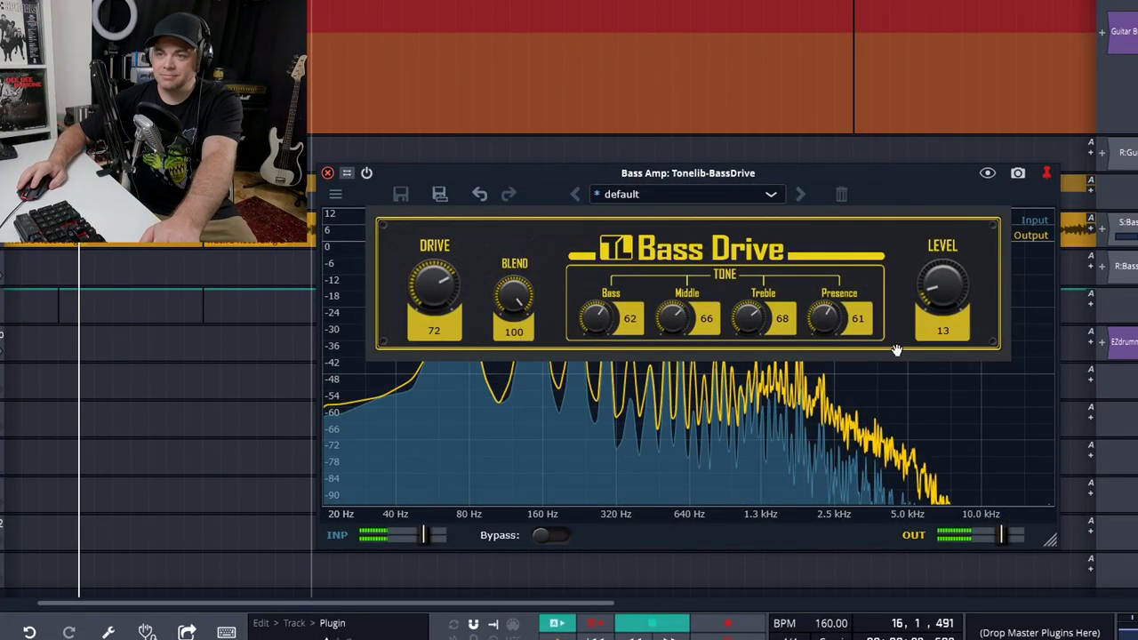
Step: Compare the BassDrive bypassed and active, then set Bass to 79 and Drive to 81
click(543, 535)
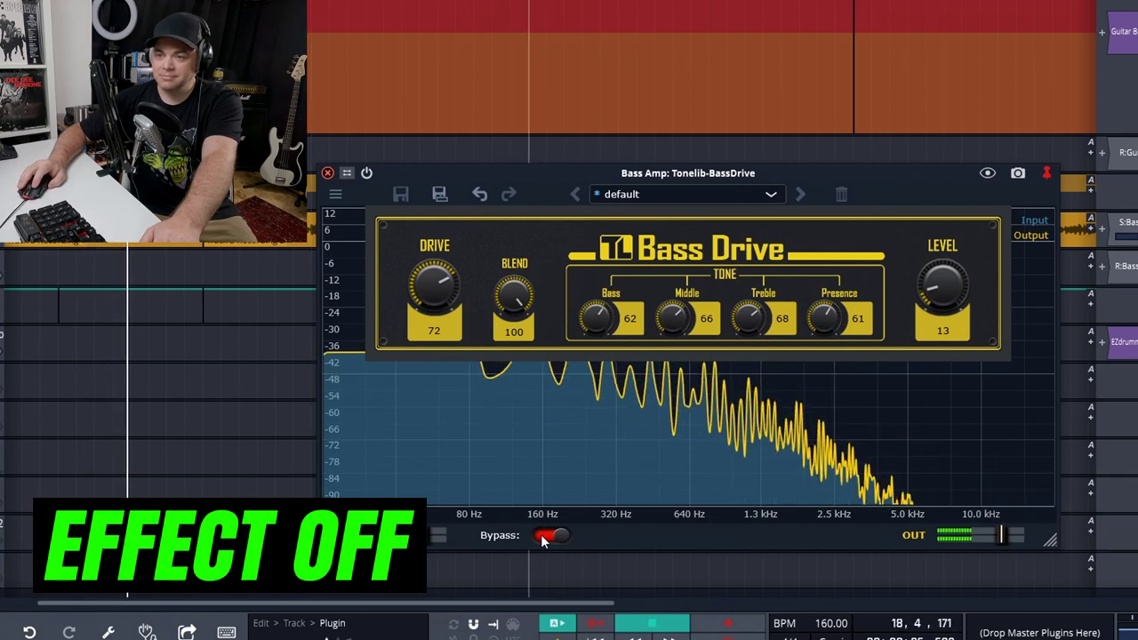
click(542, 536)
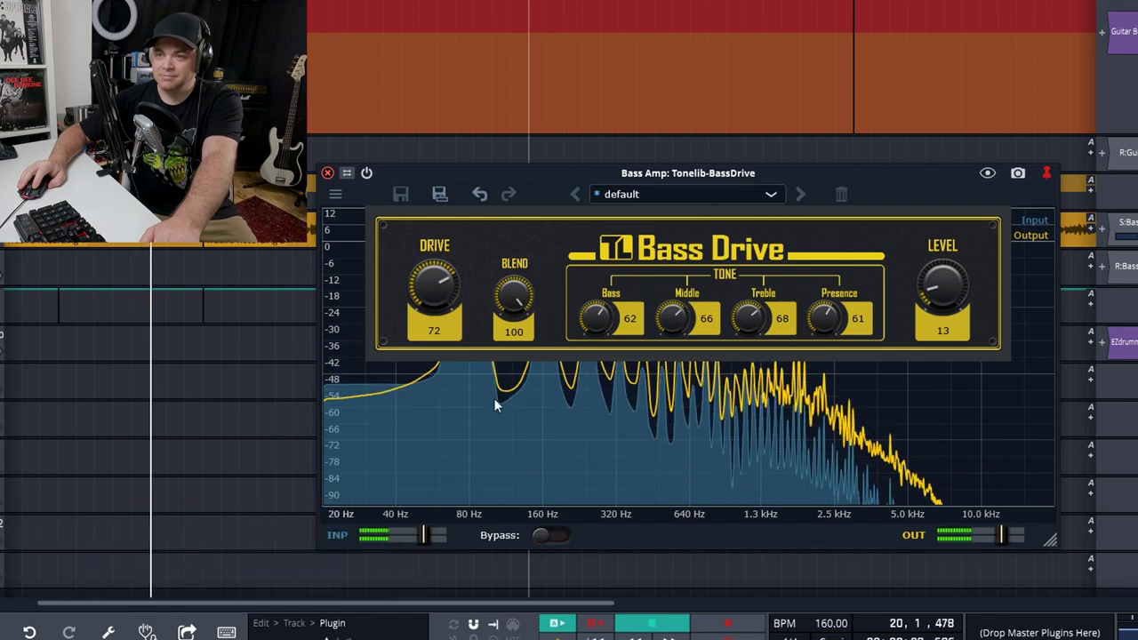
drag(594, 329, 591, 294)
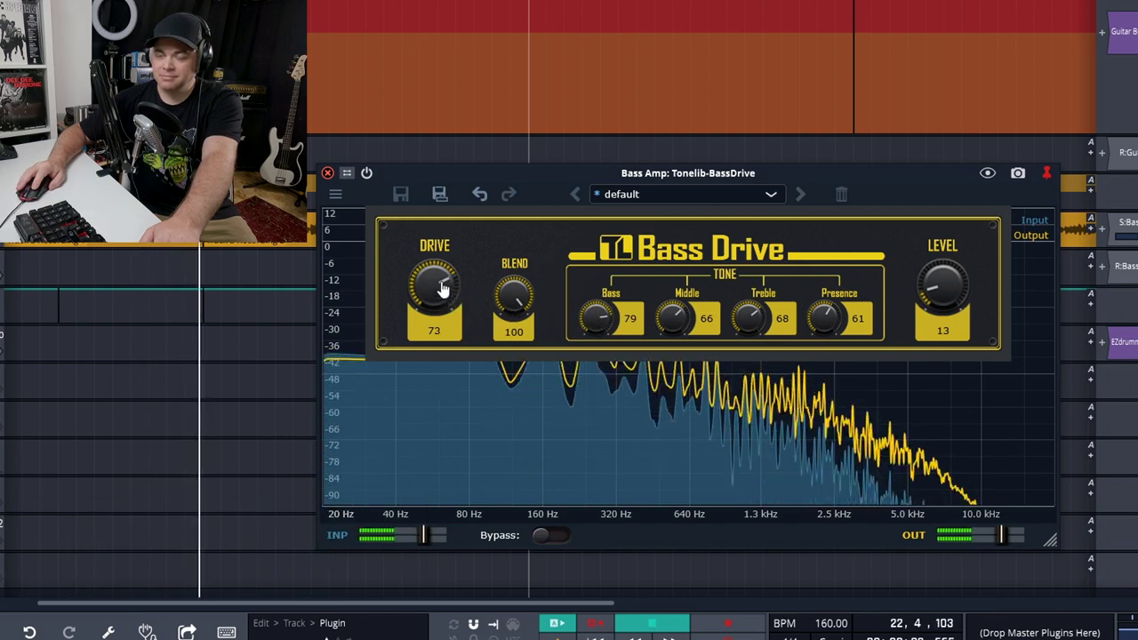
mouse_move(439, 293)
mouse_down()
mouse_move(443, 258)
mouse_move(442, 279)
mouse_up()
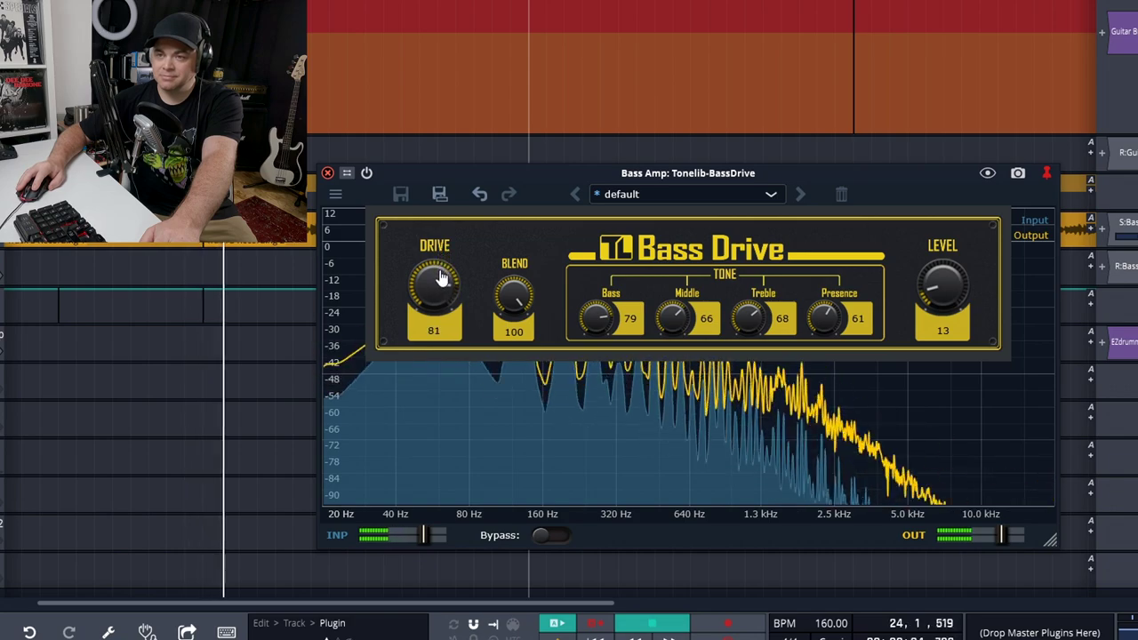
Step: Compare bypassed again, set Treble 66, Middle 65 and Presence 62, then stop playback
click(544, 537)
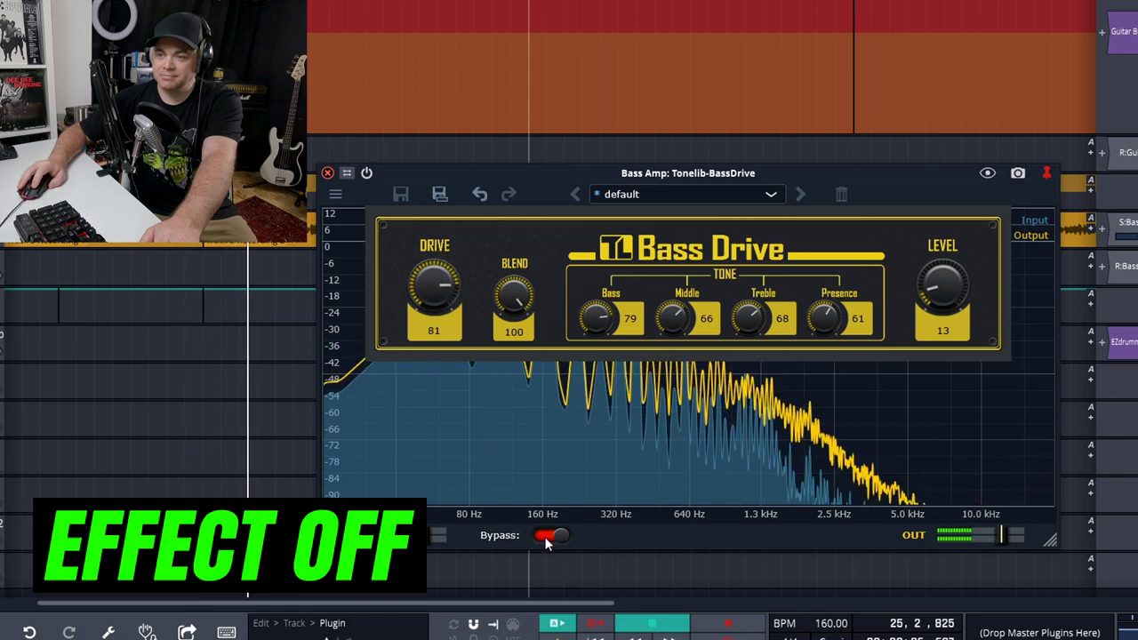
click(544, 536)
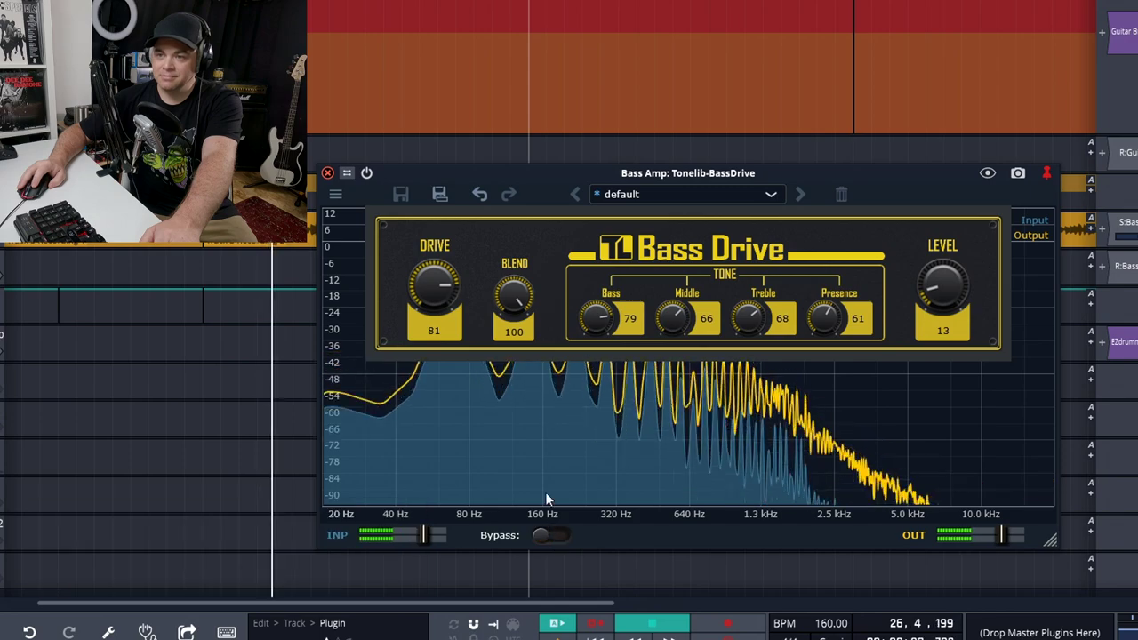
mouse_move(752, 300)
mouse_down()
mouse_move(752, 257)
mouse_move(741, 315)
mouse_up()
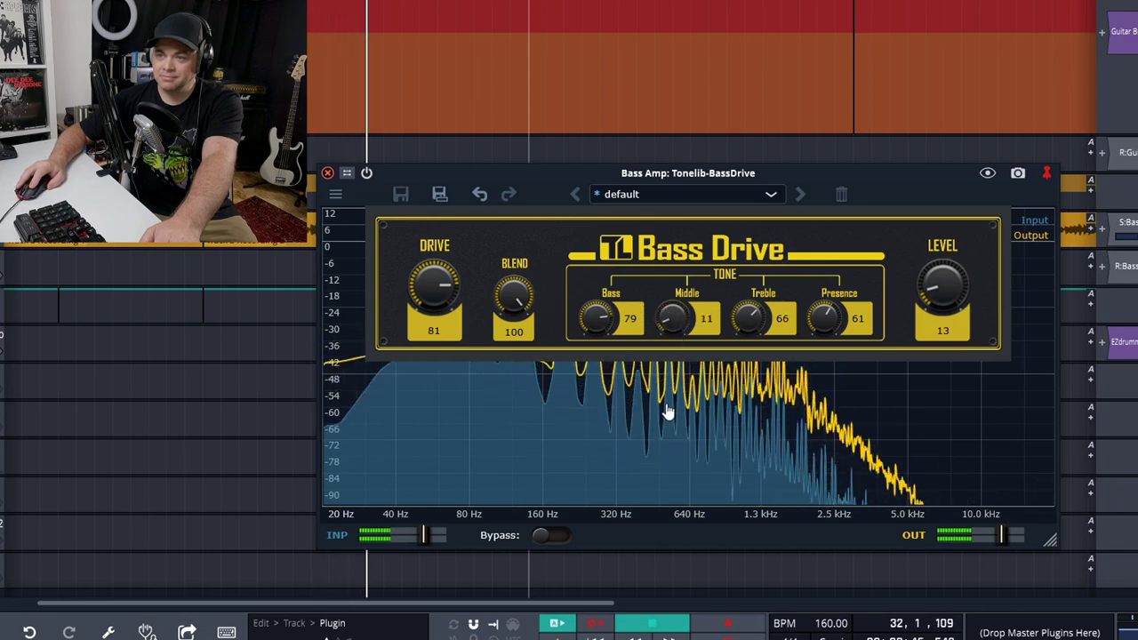
mouse_move(670, 326)
mouse_down()
mouse_move(673, 281)
mouse_move(673, 320)
mouse_move(662, 325)
mouse_up()
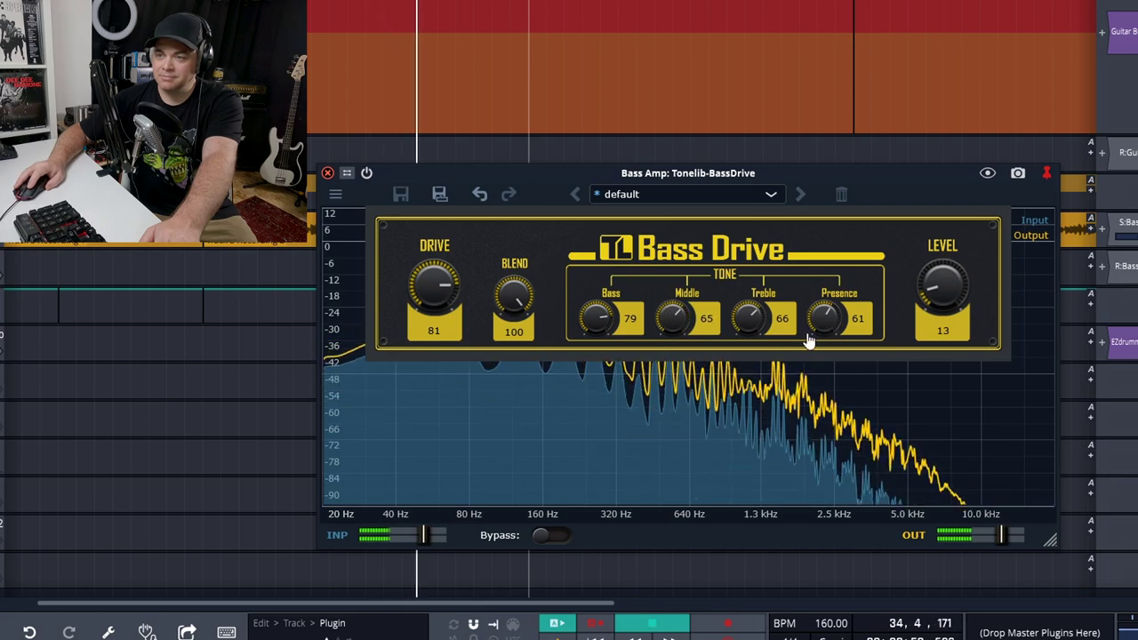
drag(825, 436, 811, 406)
drag(807, 310, 808, 293)
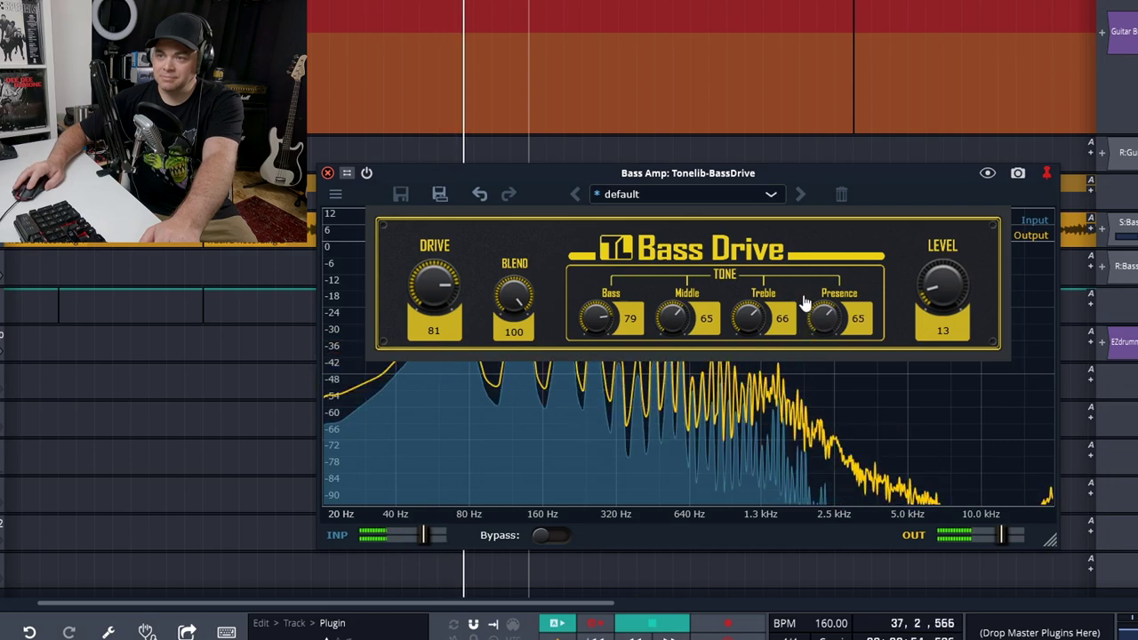
key(space)
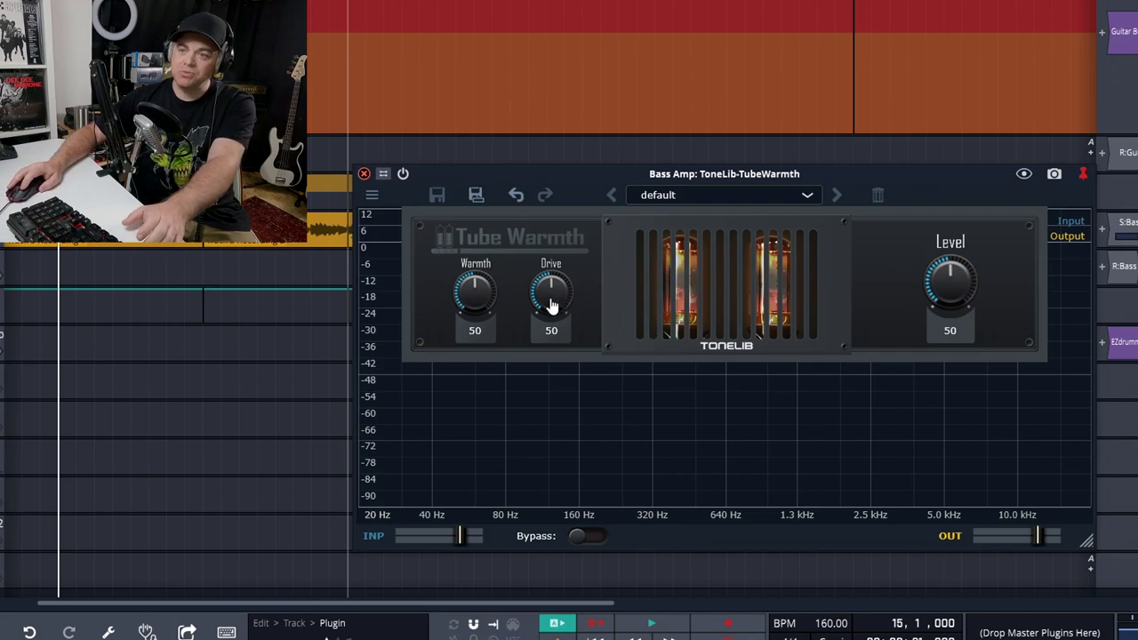
Step: Reset the TubeWarmth Drive to 50, start playback, then set Warmth 75 and Drive 72
drag(552, 305, 548, 406)
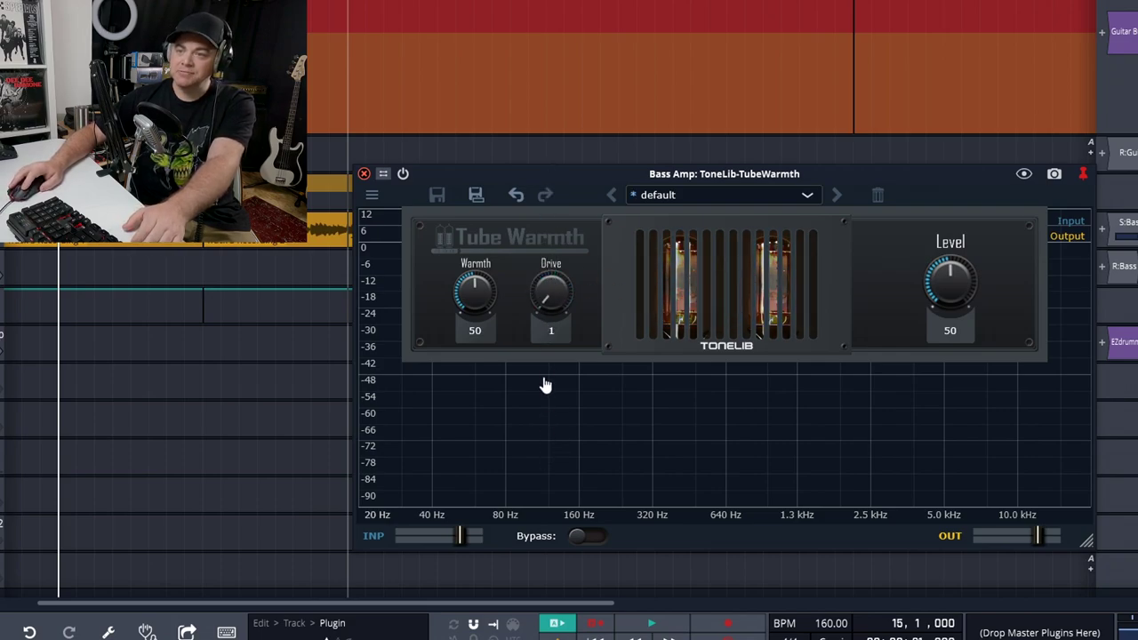
double_click(538, 293)
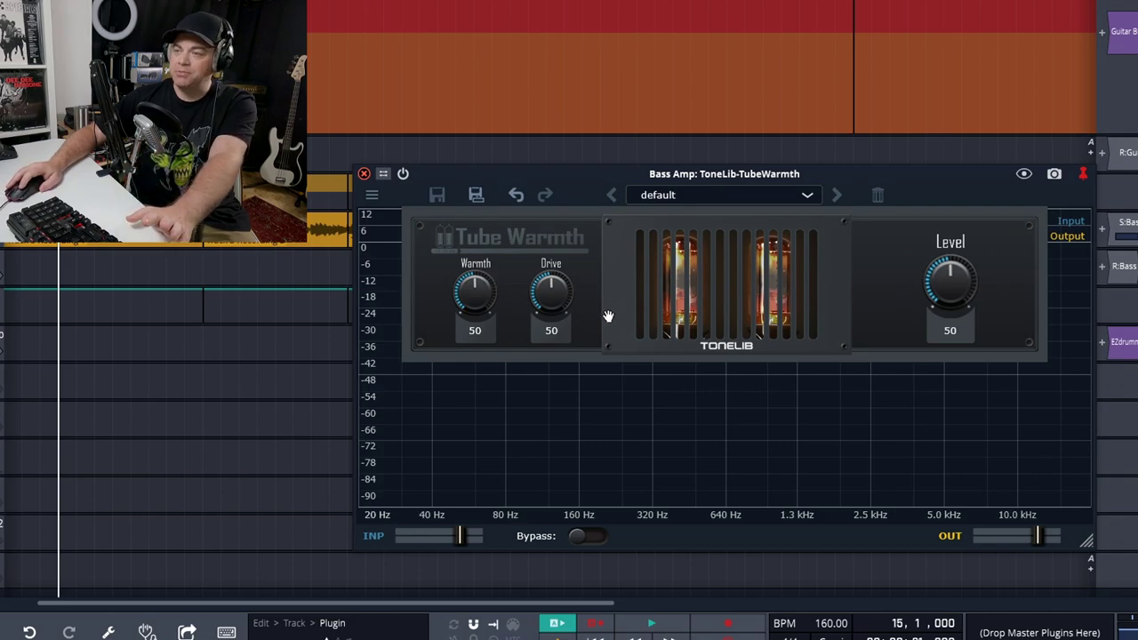
key(space)
drag(475, 293, 474, 256)
drag(546, 293, 549, 258)
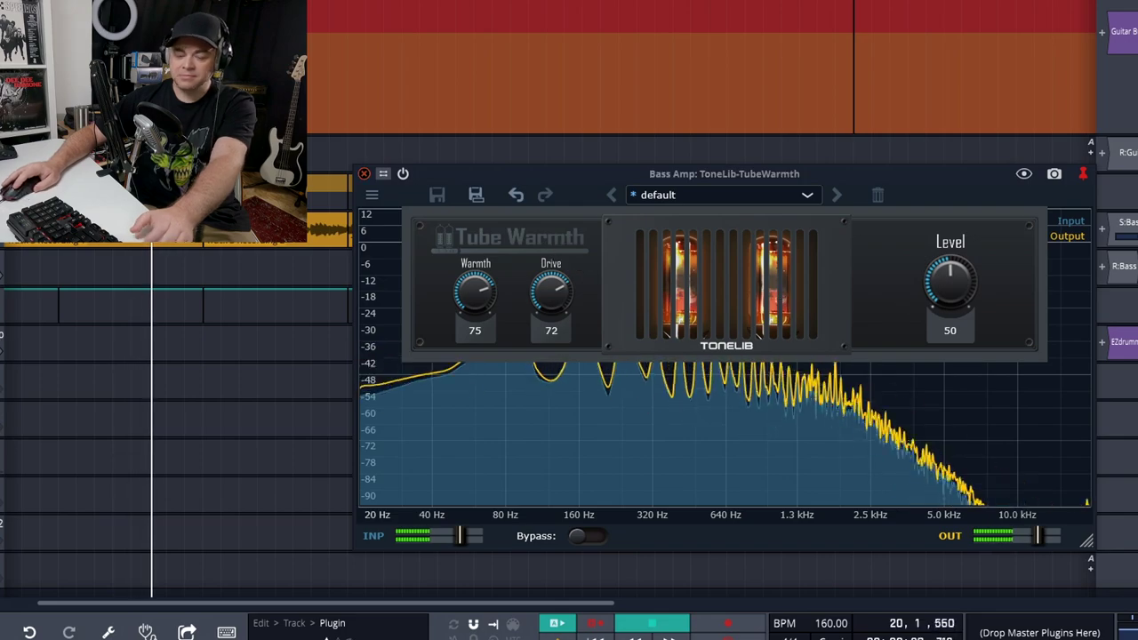
Step: Compare the TubeWarmth bypassed and on, then stop playback
click(403, 173)
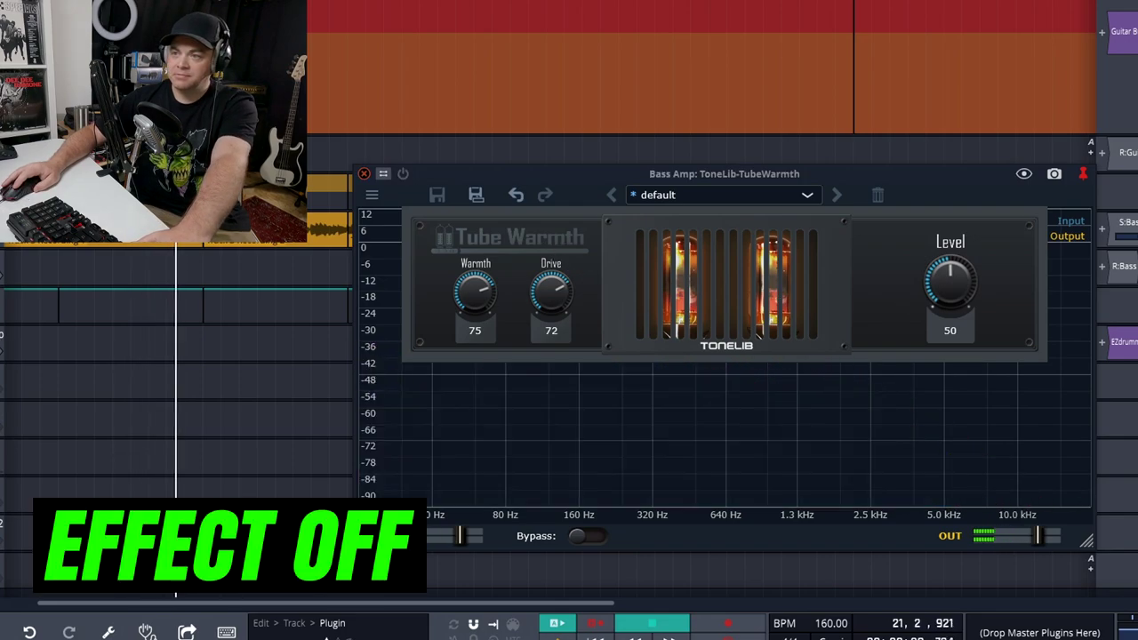
click(403, 173)
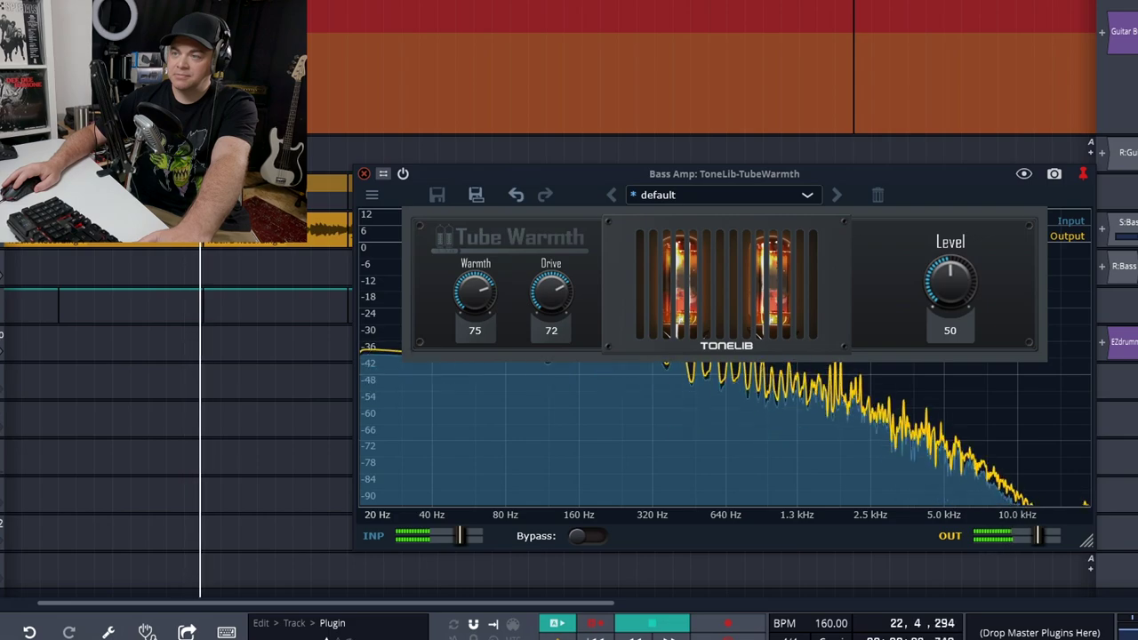
key(space)
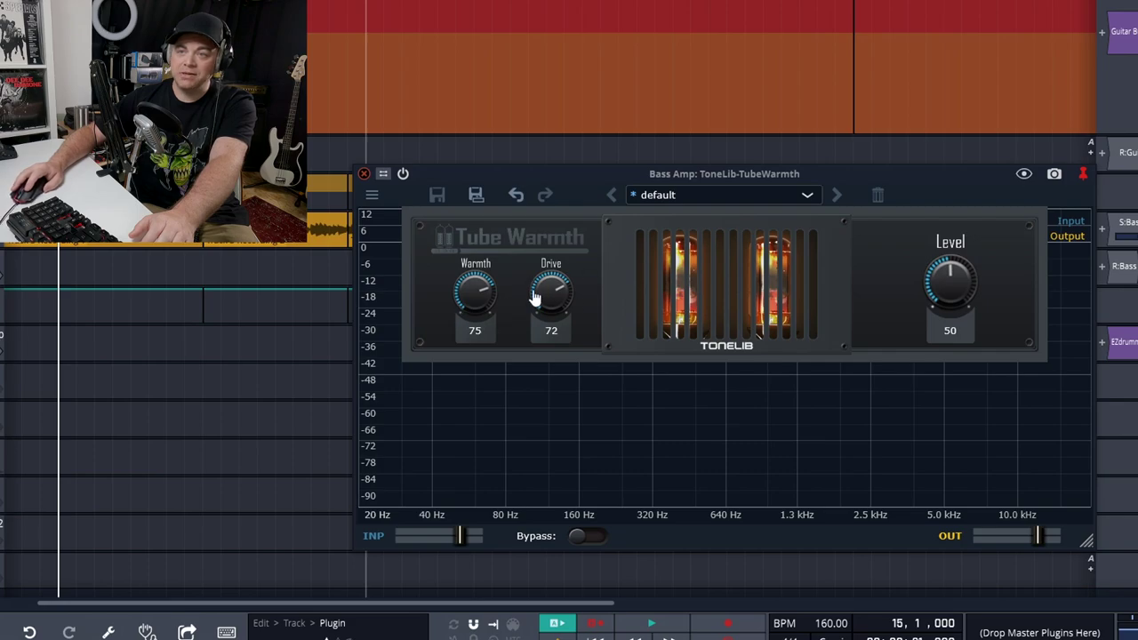
Step: Replay with Warmth and Drive at 100, then settle on Warmth 72, Drive 74 and stop
key(space)
drag(487, 303, 475, 283)
drag(546, 298, 543, 210)
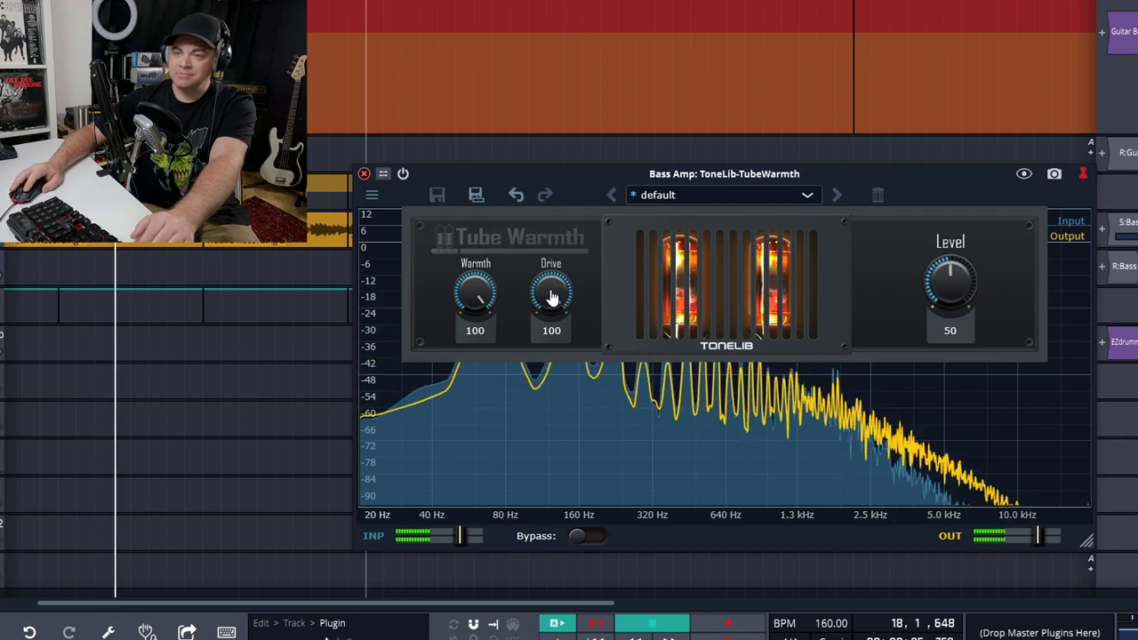
drag(550, 328, 549, 323)
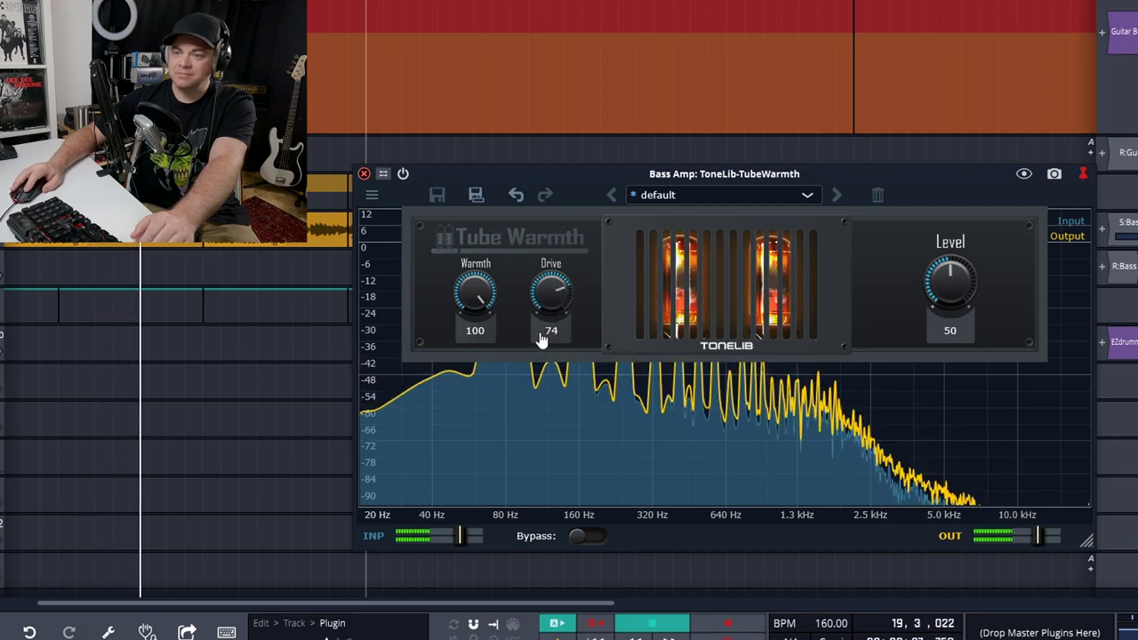
drag(472, 275, 457, 330)
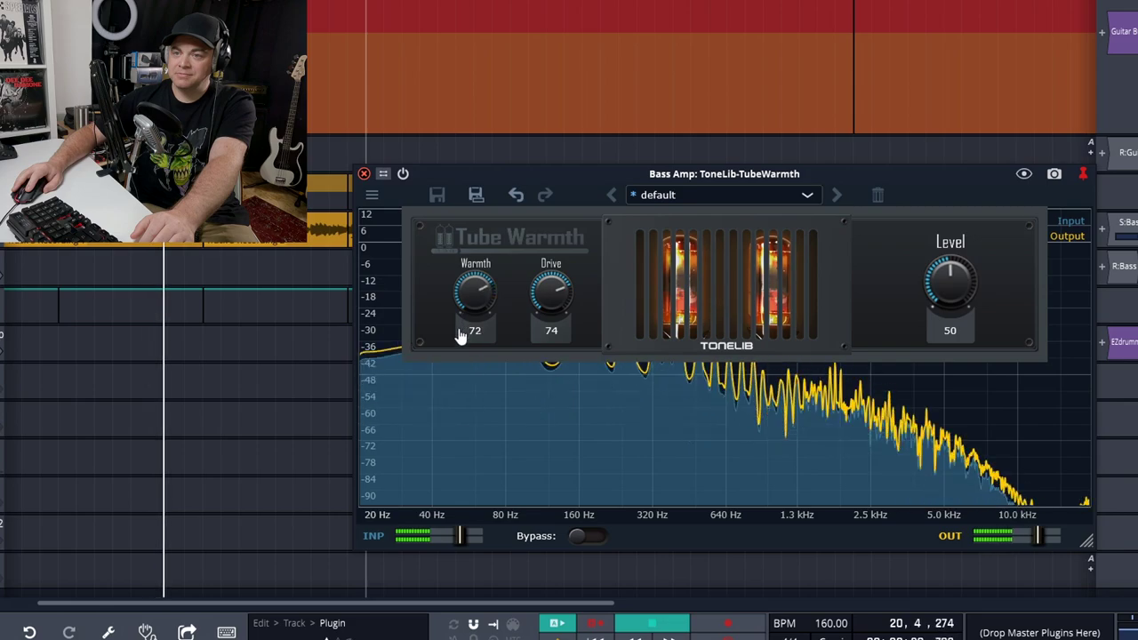
key(space)
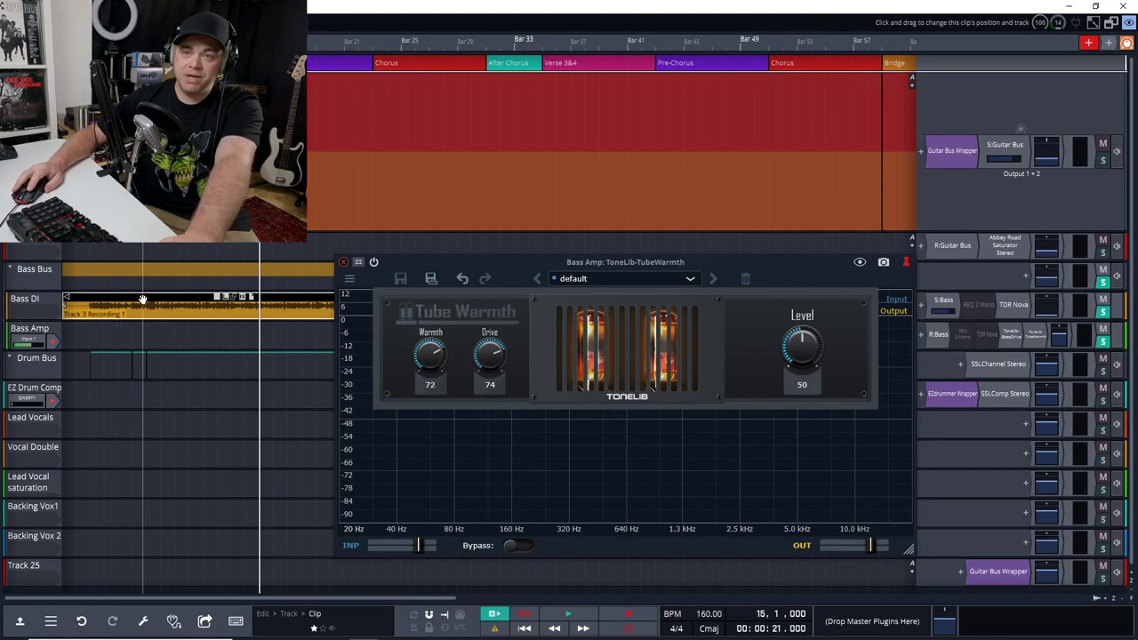
Step: Copy the Bass DI clip onto Bass Amp, check TubeWarmth, delete the copy and unsolo
drag(140, 300, 137, 343)
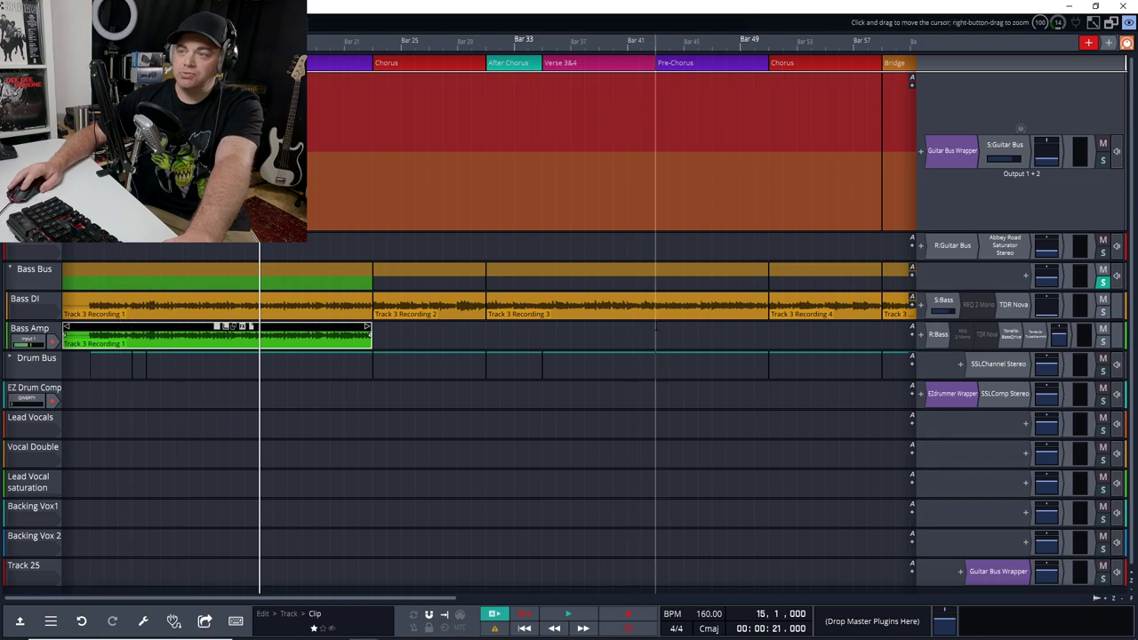
double_click(944, 299)
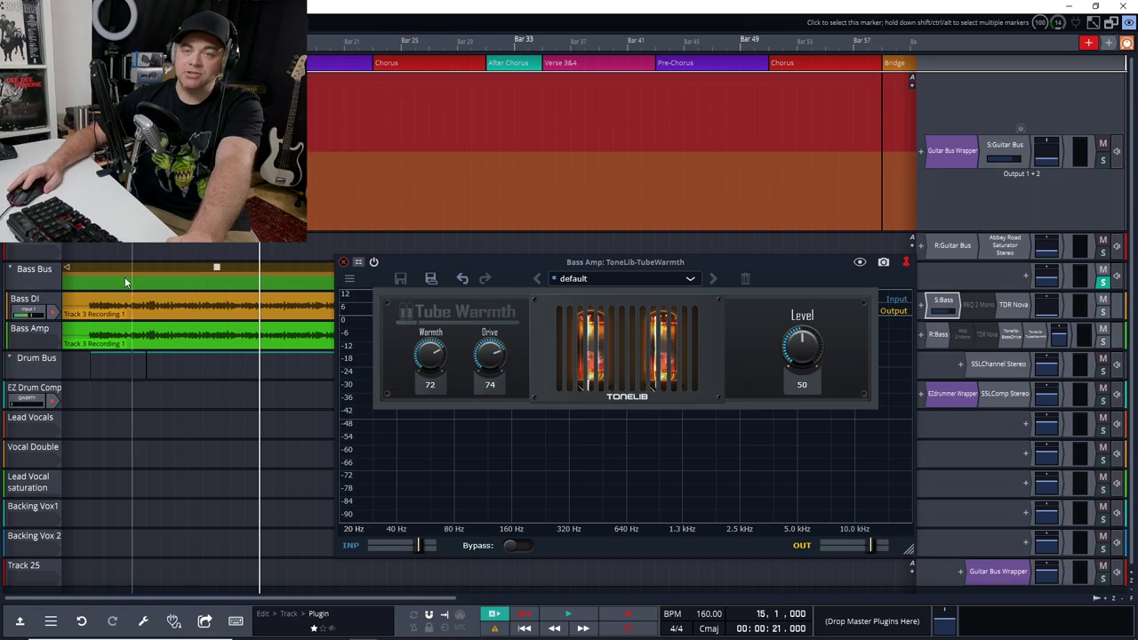
click(118, 328)
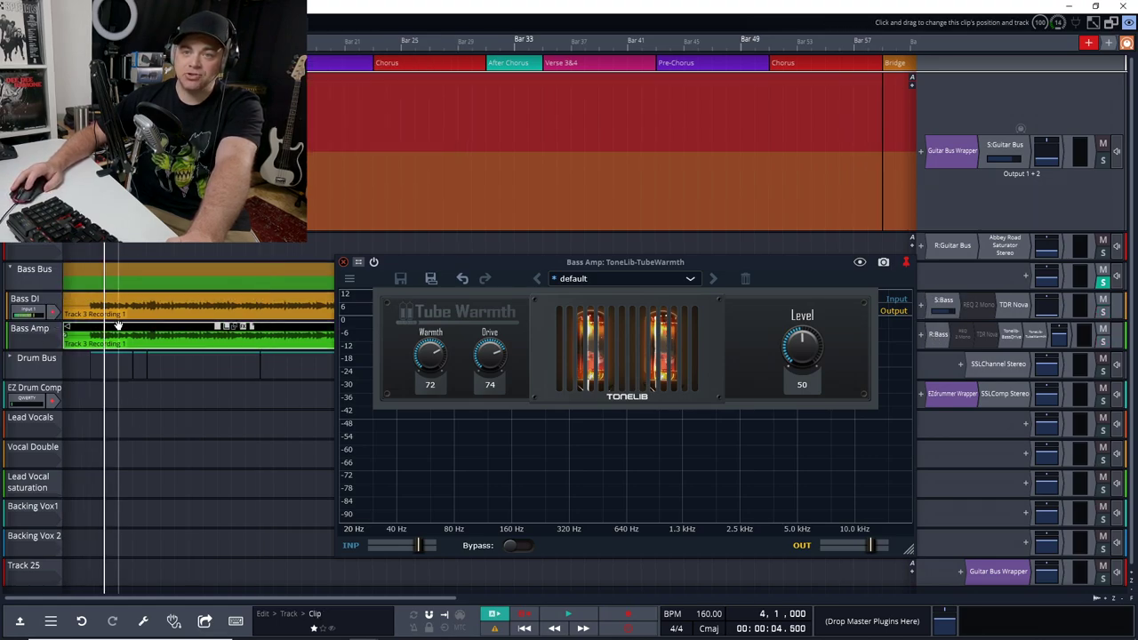
key(Delete)
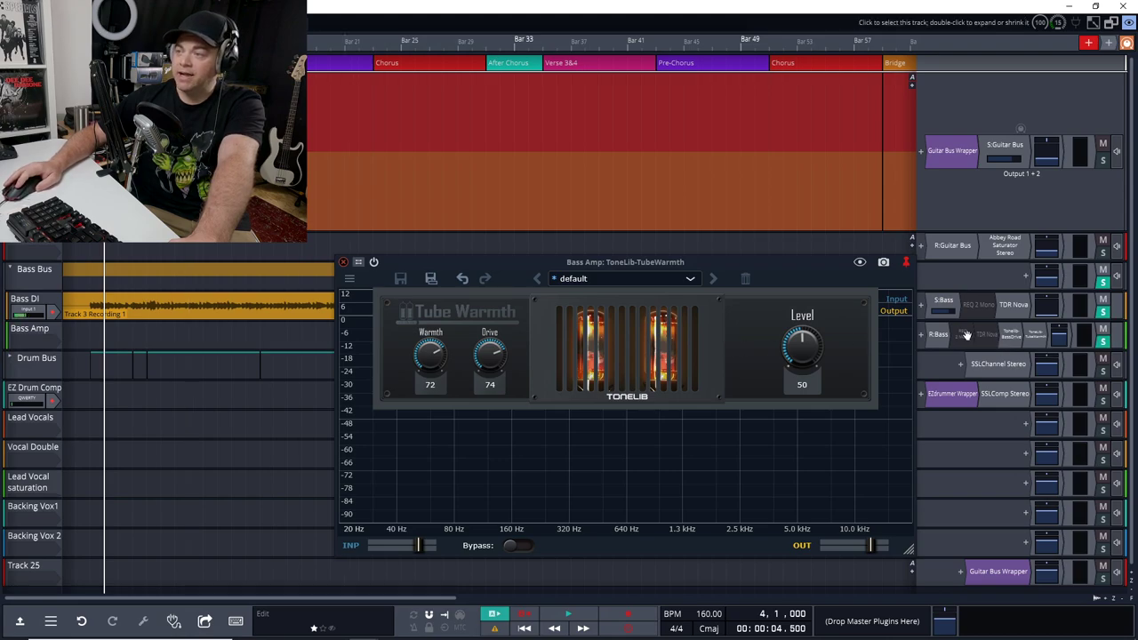
click(1103, 341)
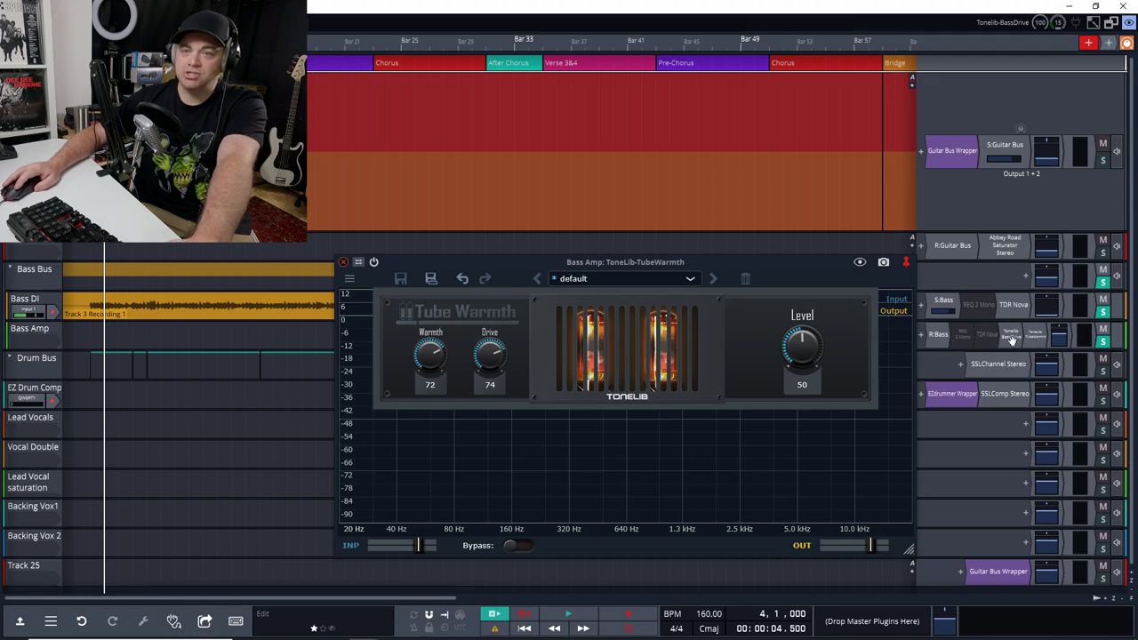
Step: Play the song, close TubeWarmth, briefly check the Bass Amp BassDrive, then stop
key(space)
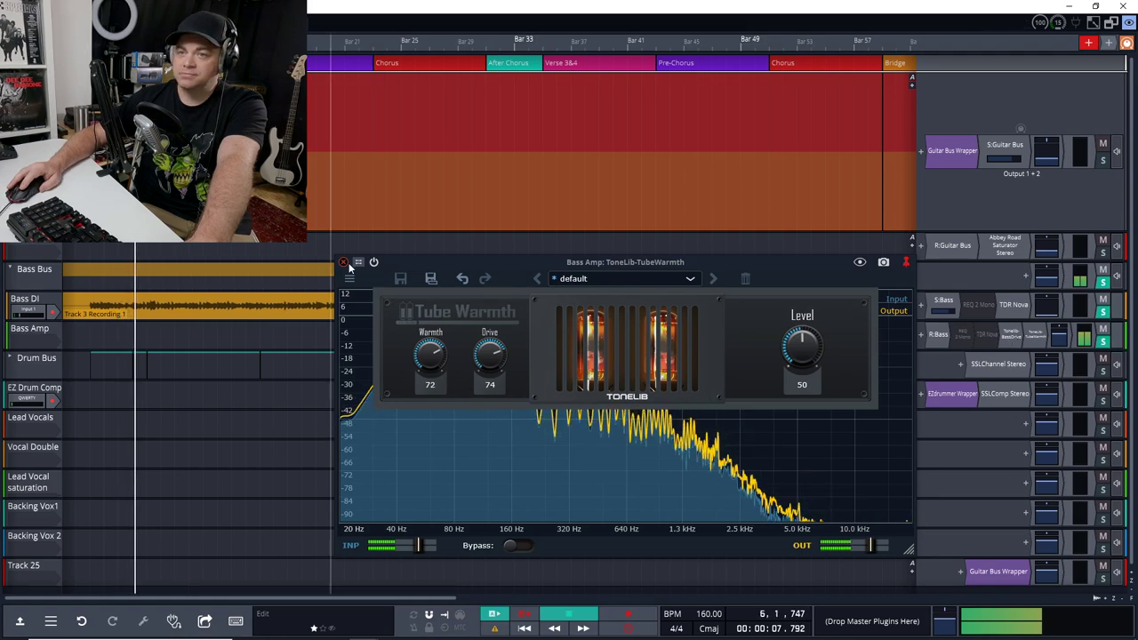
click(345, 265)
double_click(1009, 333)
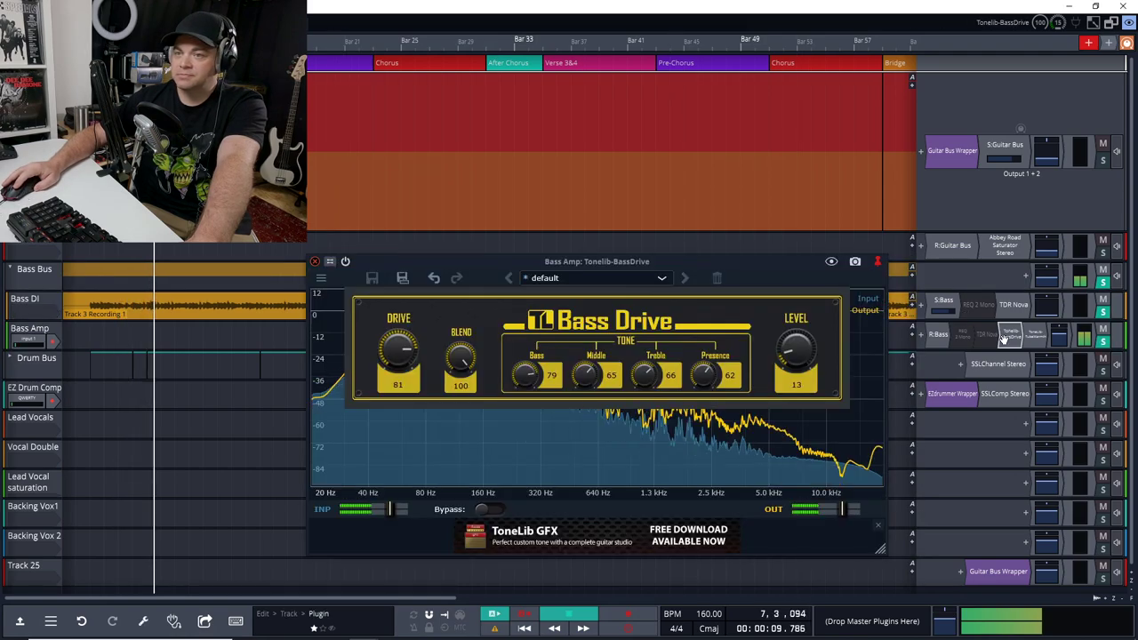
key(space)
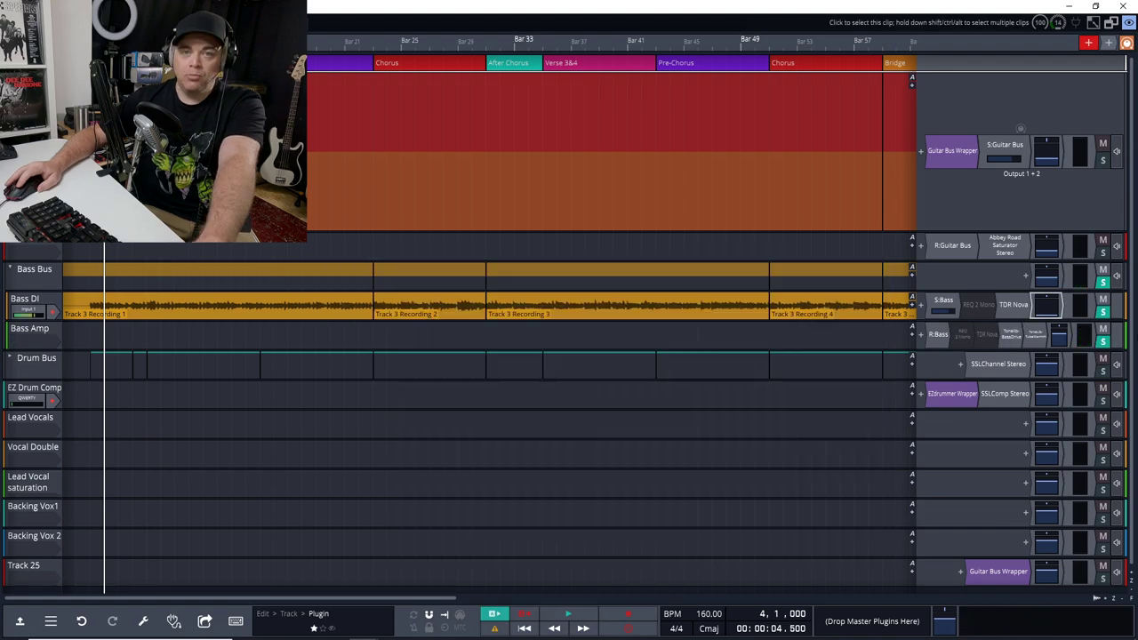
click(1045, 305)
click(1046, 312)
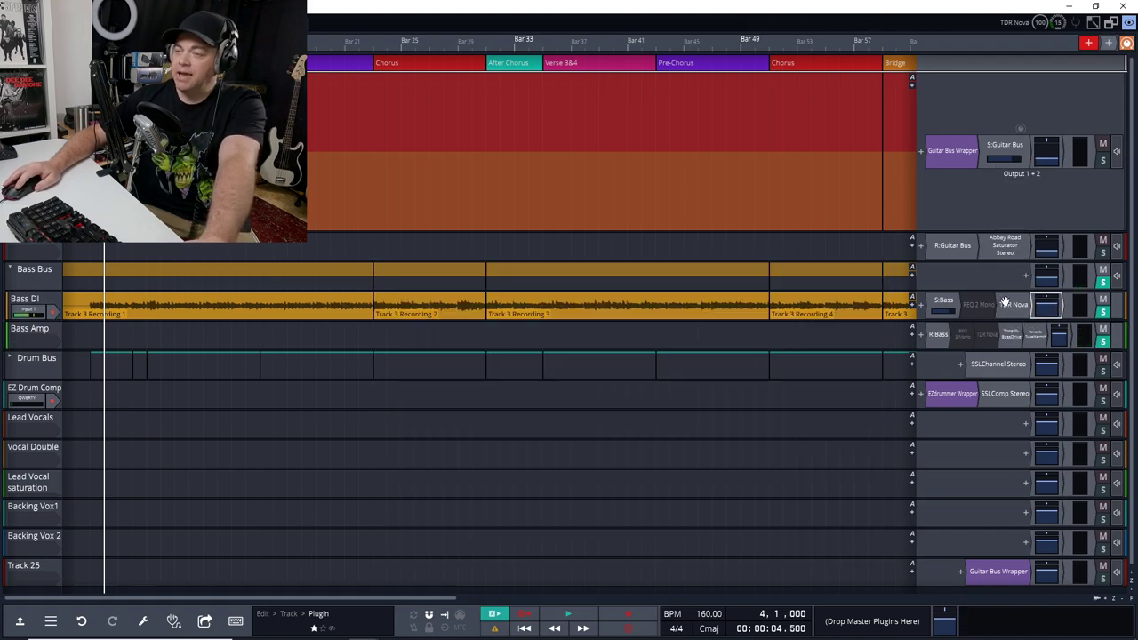
Step: Look over the Bass DI's TDR Nova and REQ 2 Mono plugins, then reopen the Nova EQ
double_click(1022, 307)
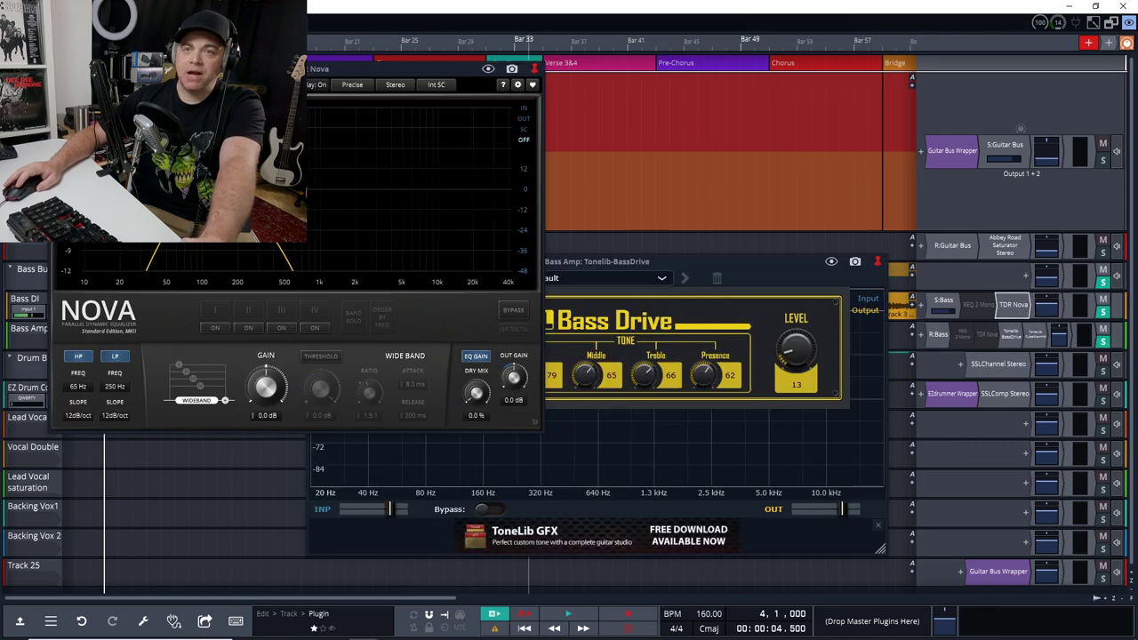
drag(316, 73, 696, 220)
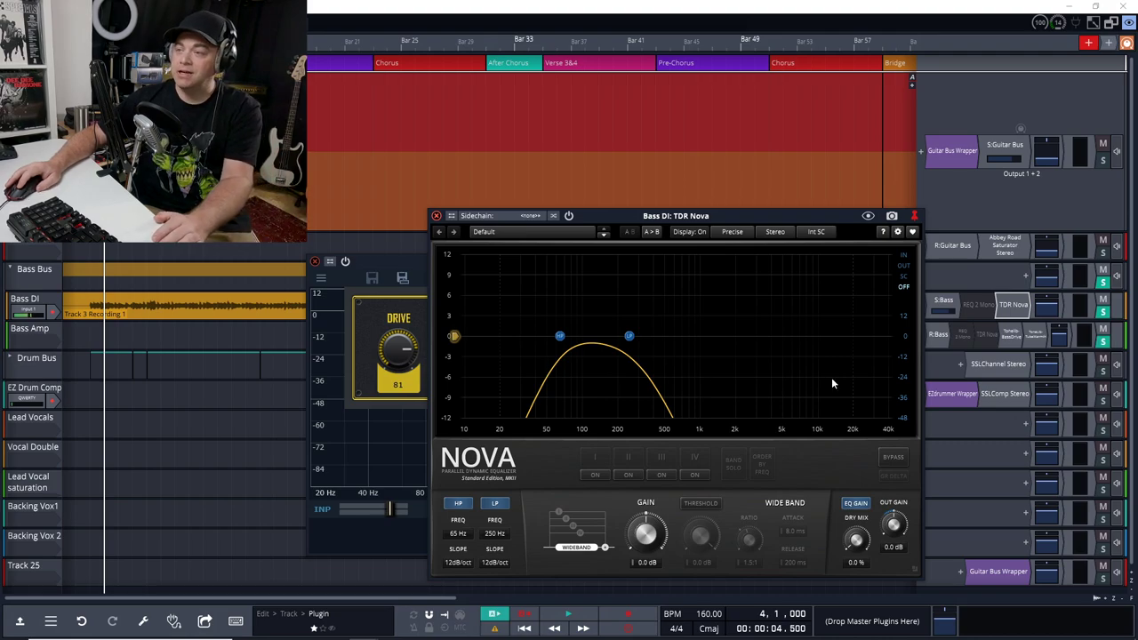
double_click(976, 306)
drag(139, 68, 694, 271)
click(610, 271)
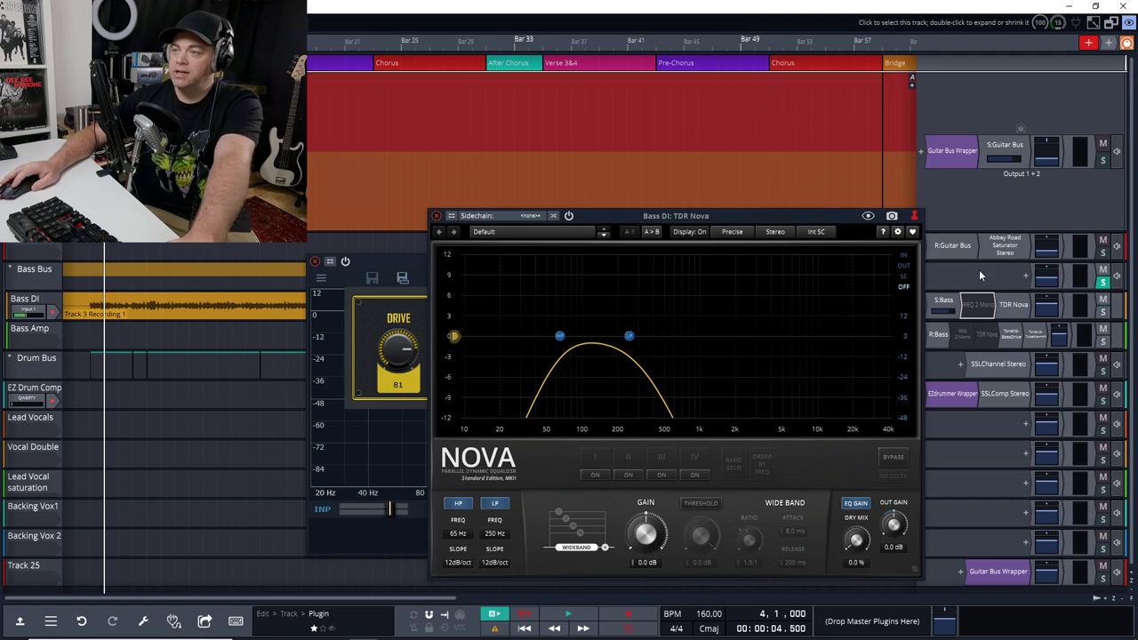
click(1014, 305)
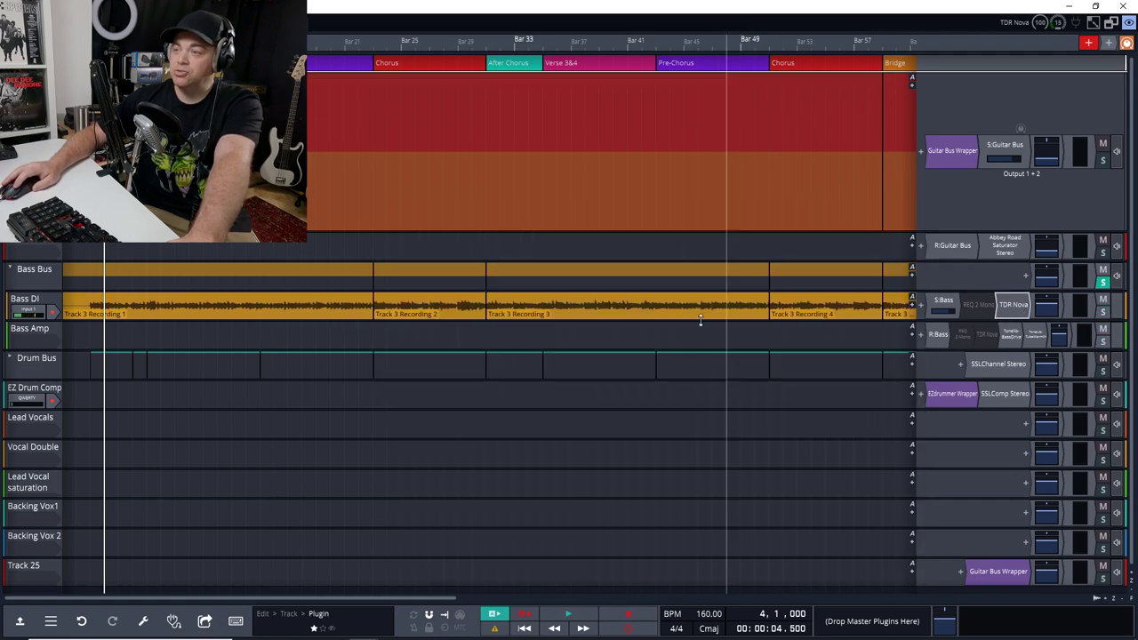
click(1004, 308)
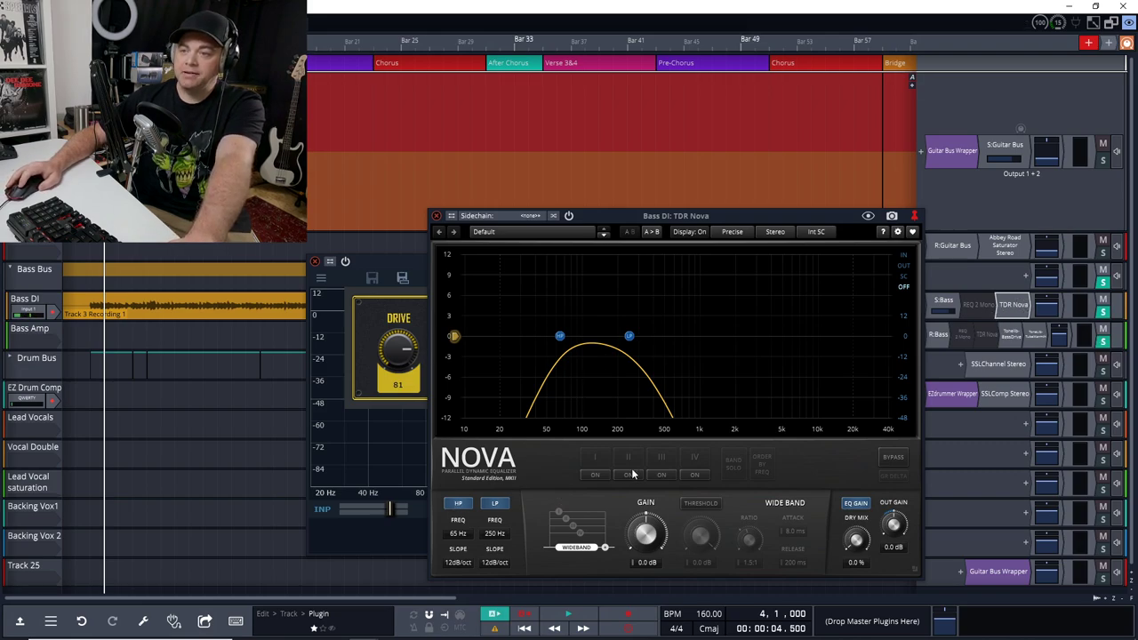
Step: Toggle Nova bands I–IV on and off, re-enable the 65 Hz high-pass and keep 12 dB/oct
click(594, 475)
click(628, 475)
click(660, 475)
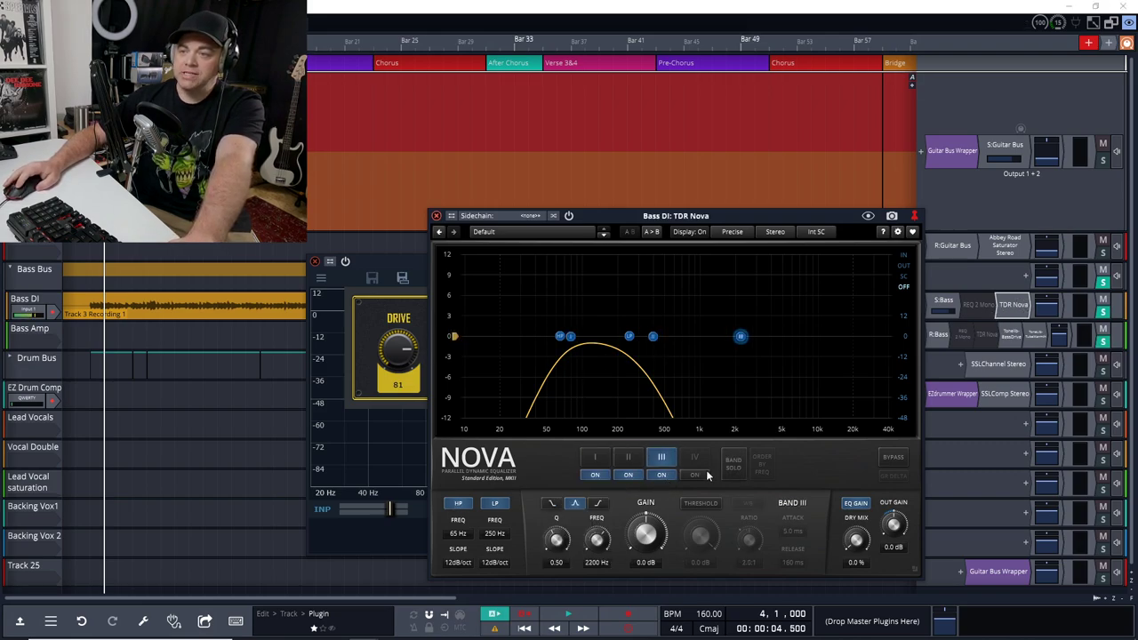
click(694, 475)
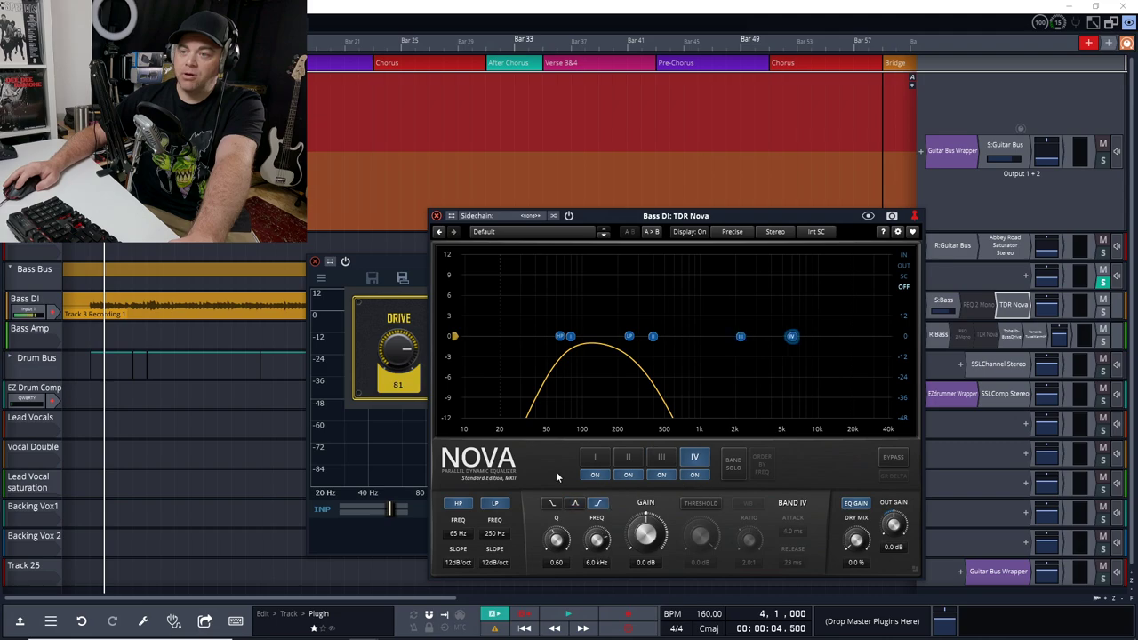
click(661, 475)
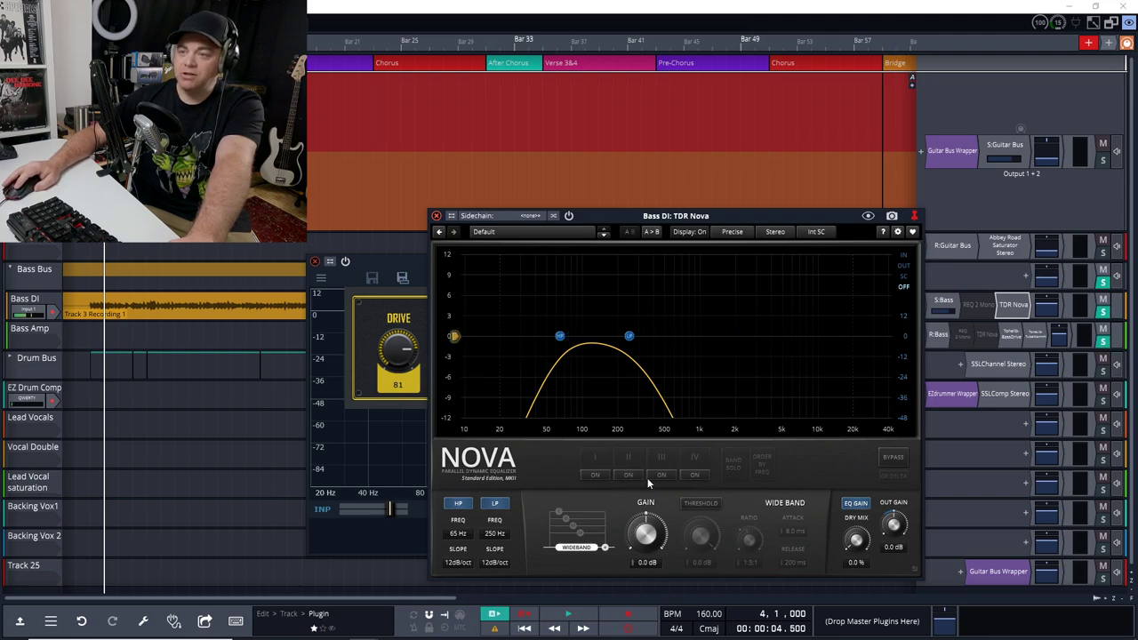
click(459, 505)
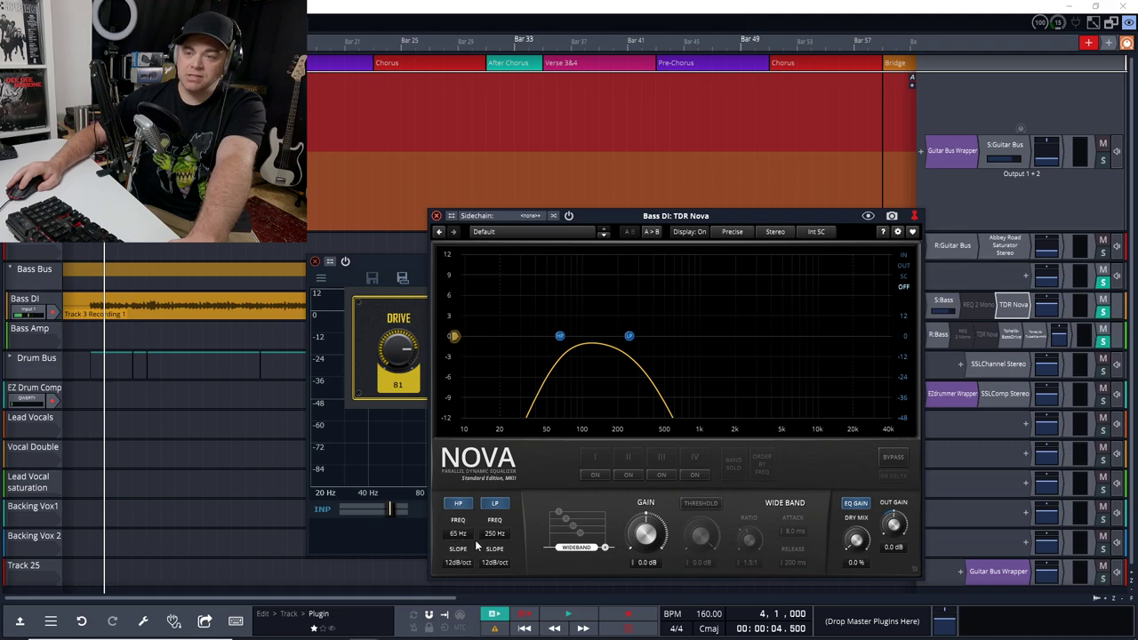
click(453, 563)
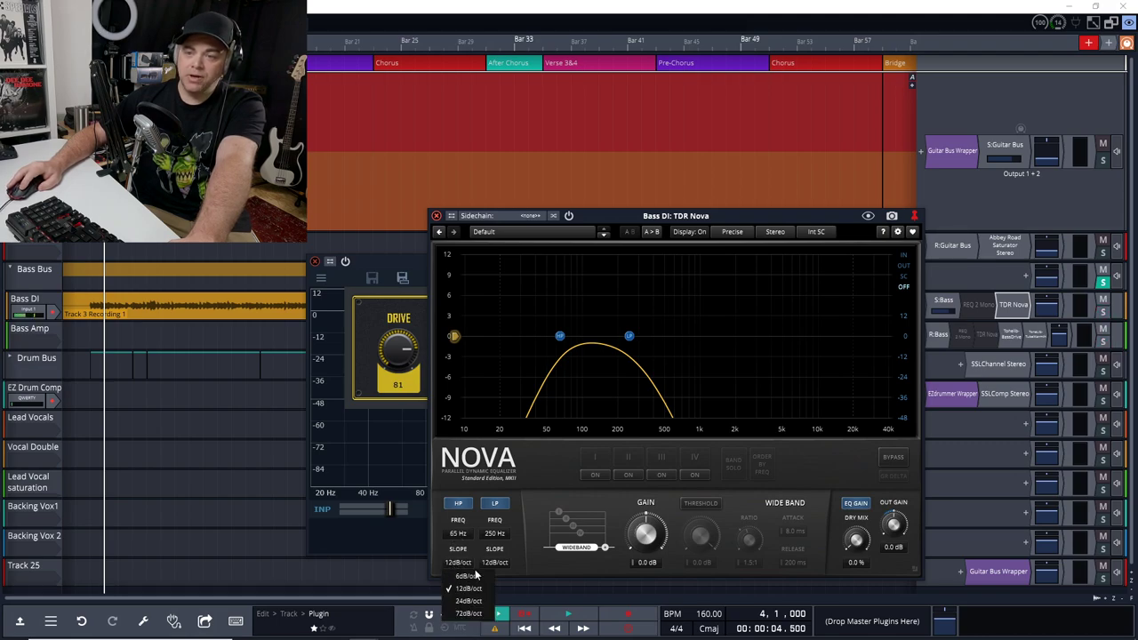
click(533, 566)
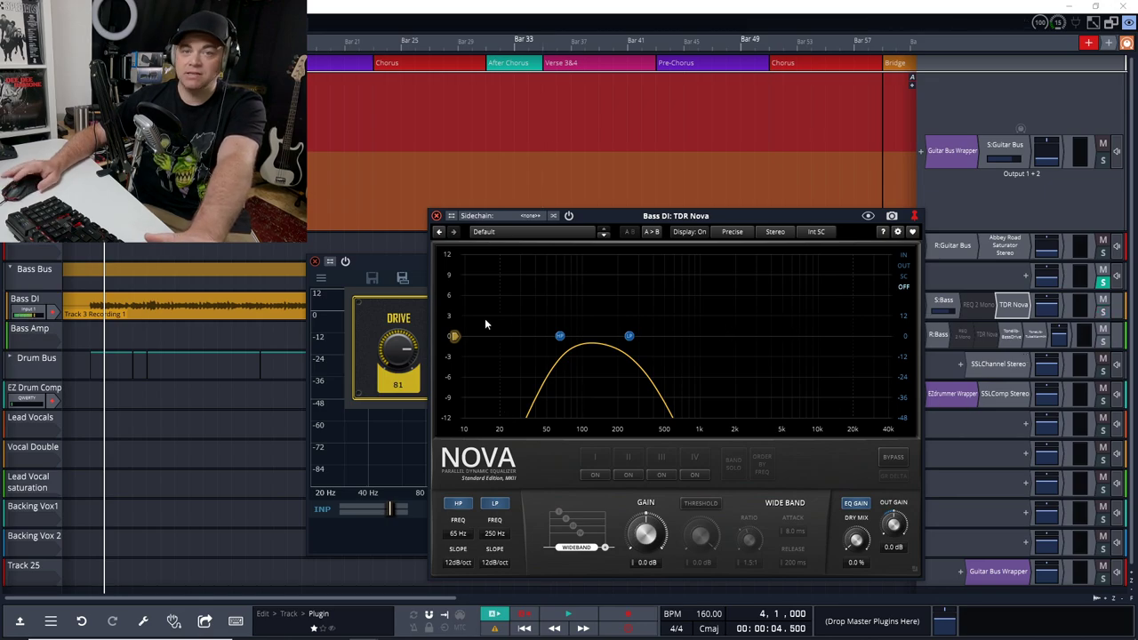
Step: Audition the band-passed bass DI, close the plugin windows, stop, and open the Bass Amp's Nova
key(space)
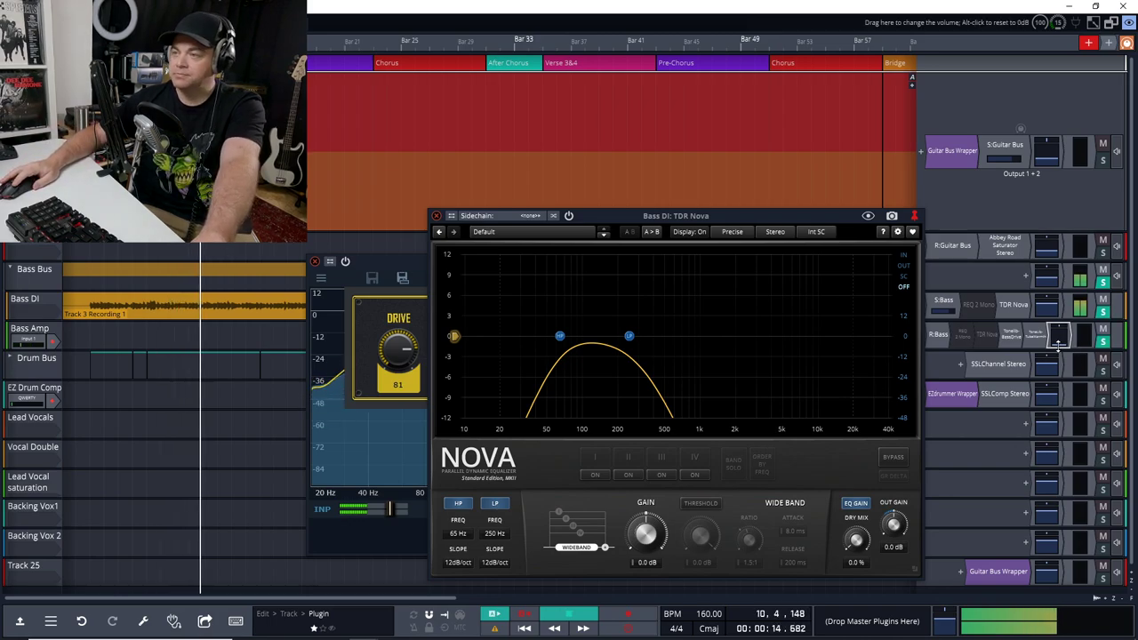
key(Escape)
key(space)
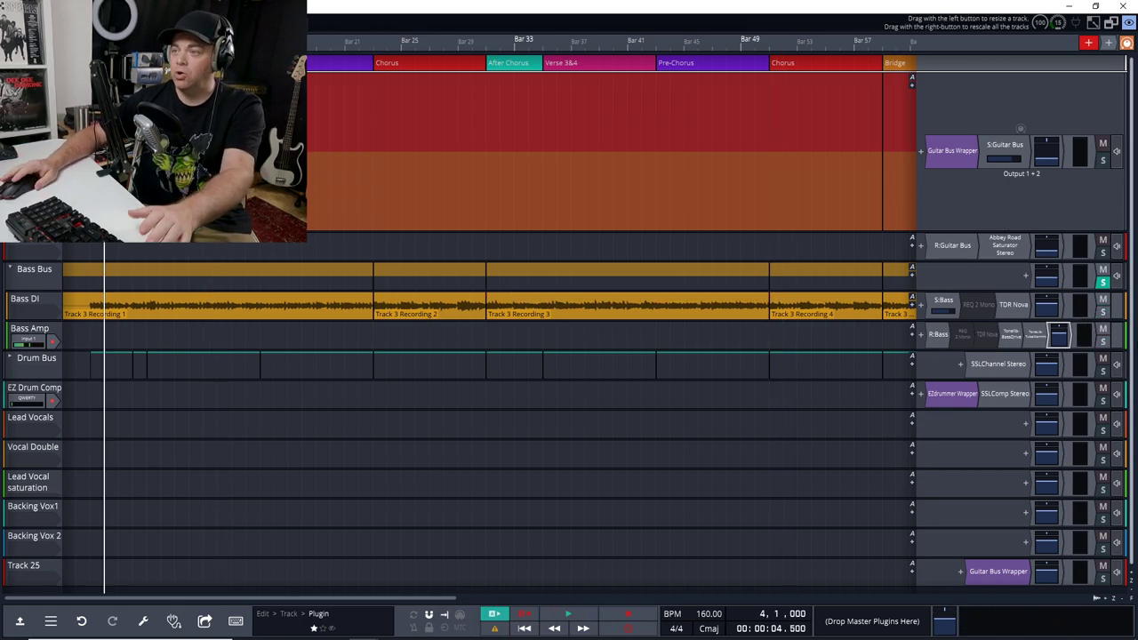
double_click(985, 336)
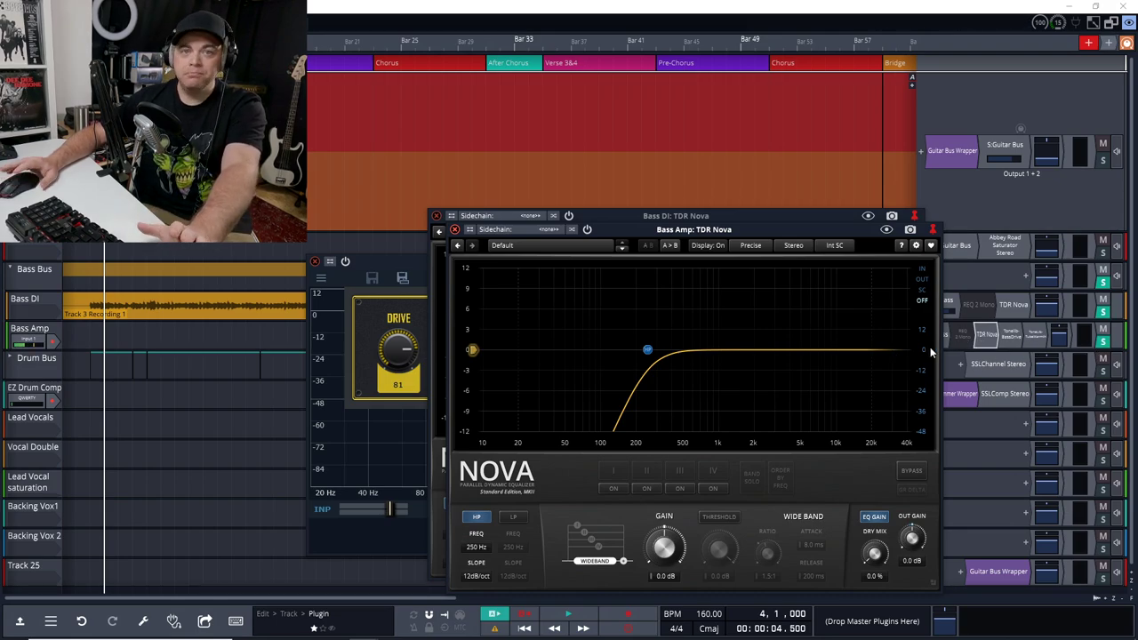
Step: Start playback to audition the Bass Amp's Nova high-passing at 250 Hz
key(space)
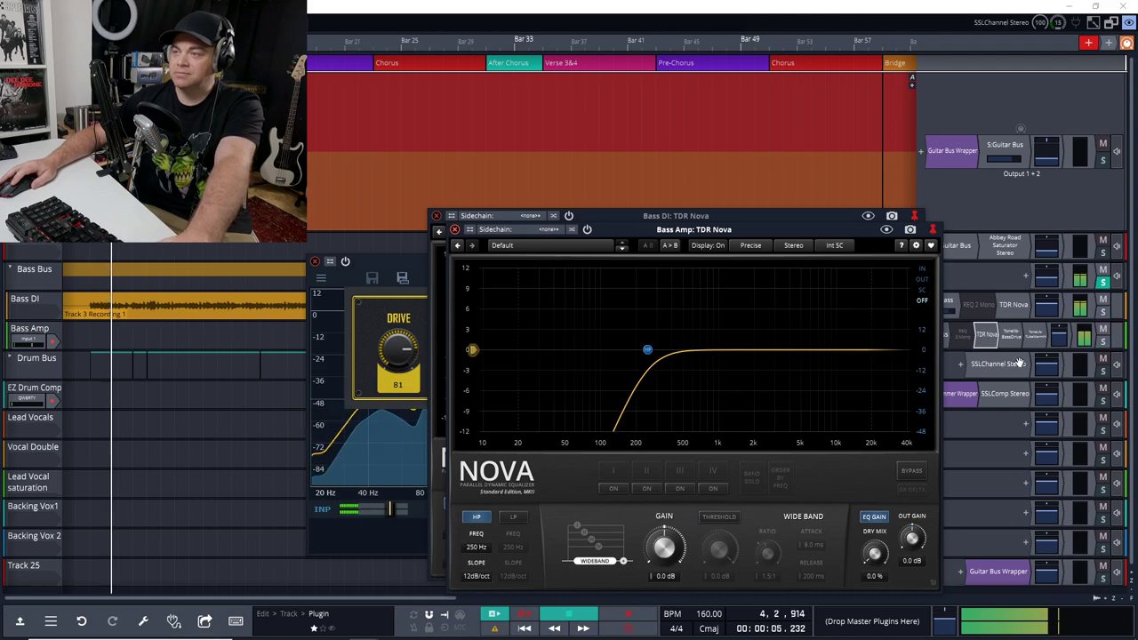
Step: Check a bass track's volume fader, then close both the Bass Amp and Bass DI Nova windows
click(1055, 365)
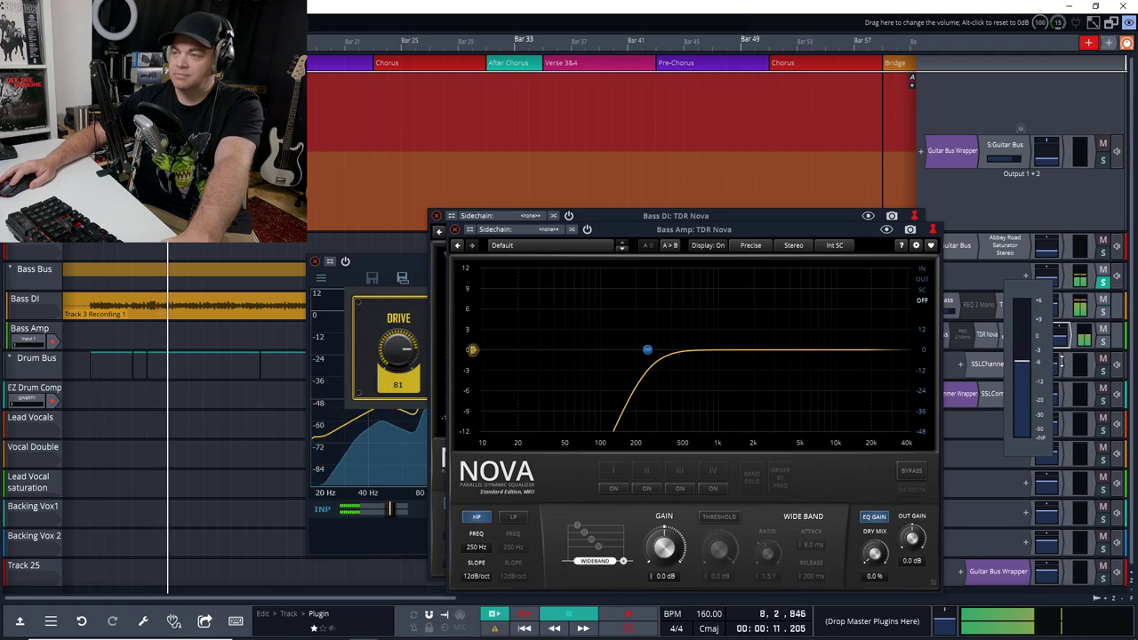
click(1090, 367)
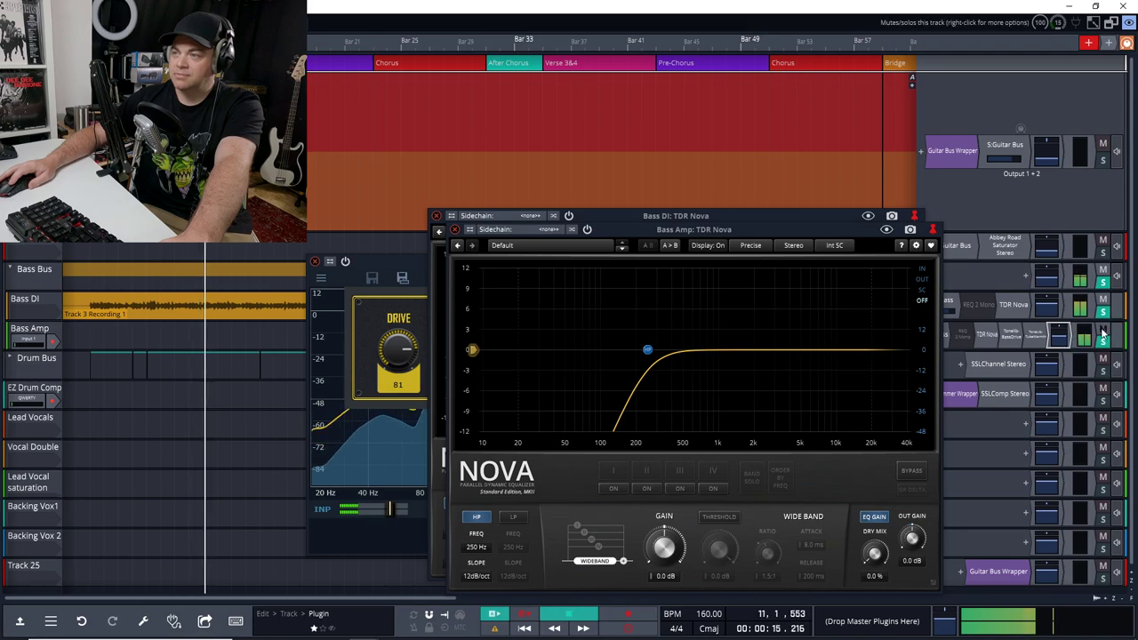
click(1055, 336)
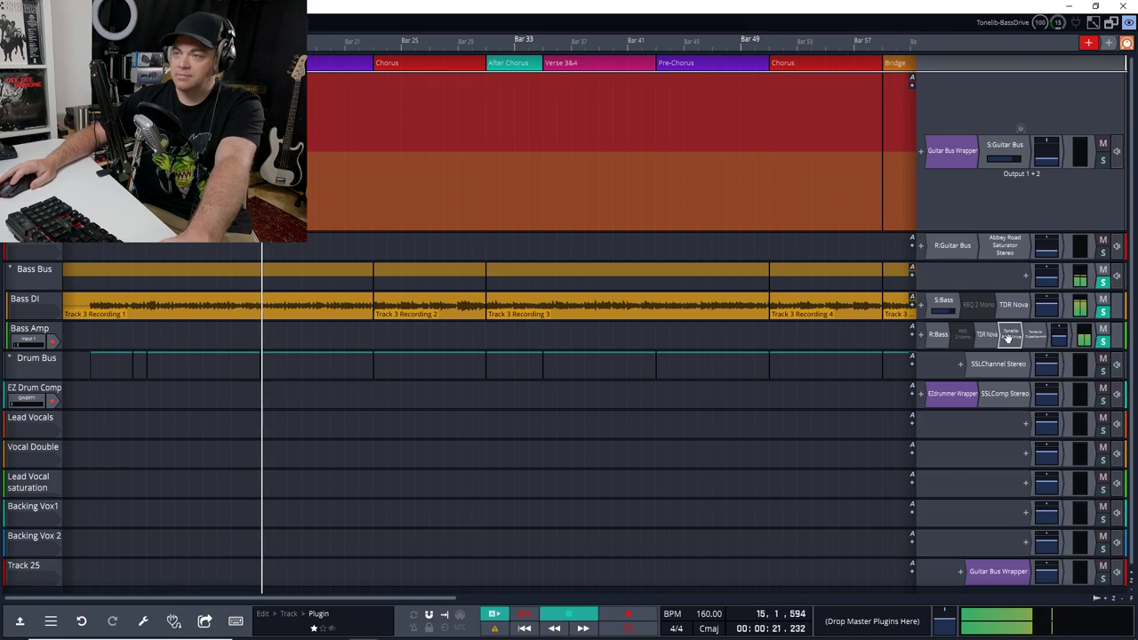
click(1010, 336)
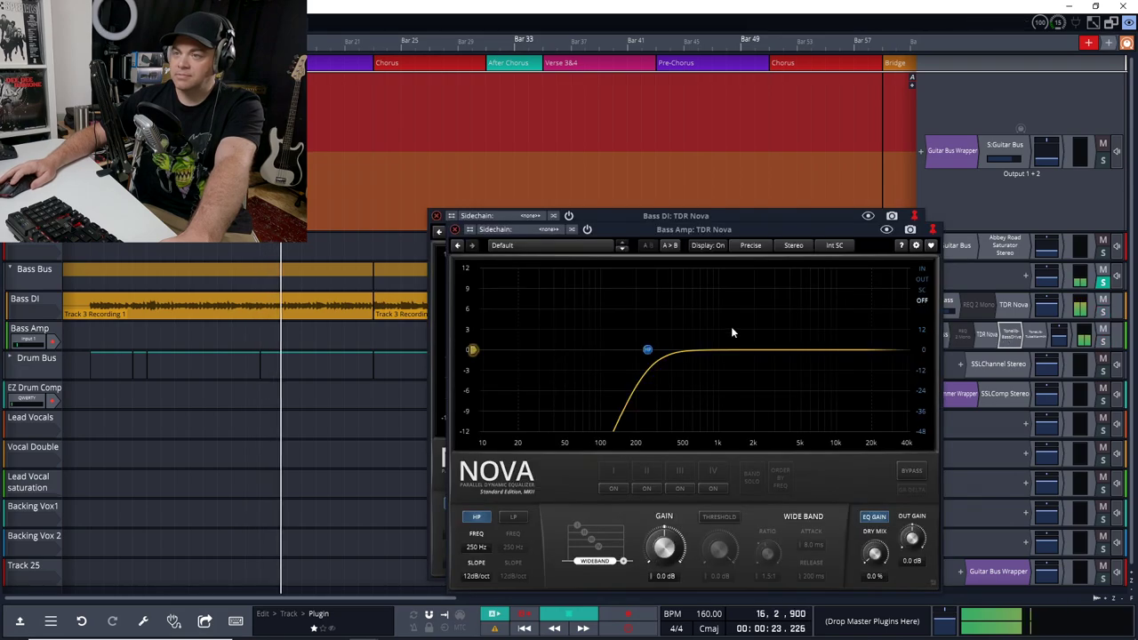
click(455, 229)
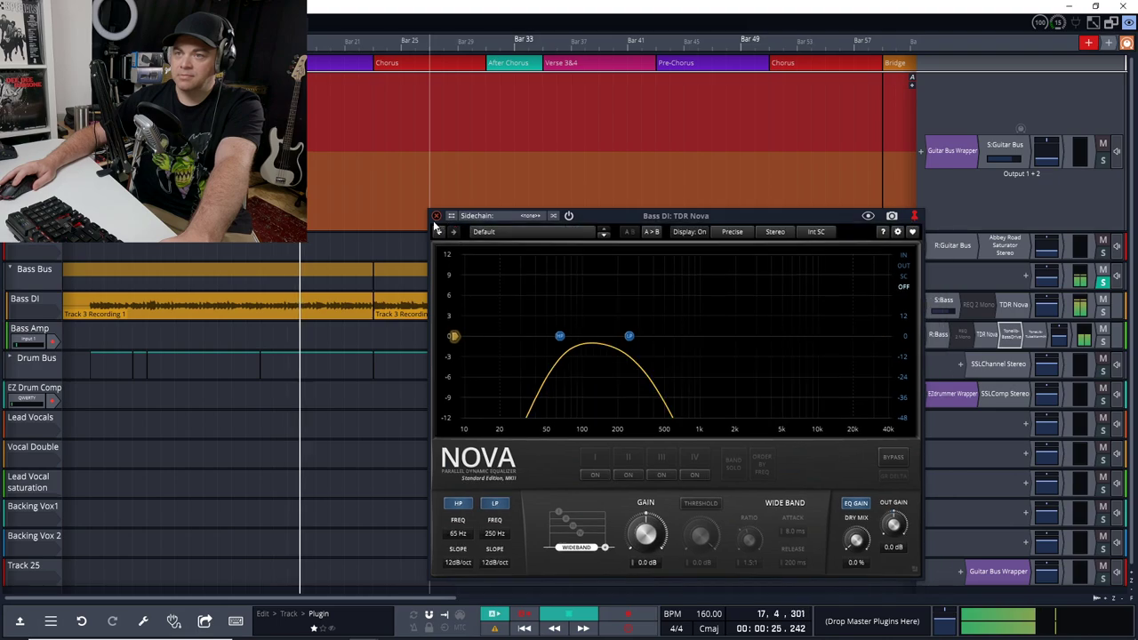
click(435, 217)
Step: Open the Bass Amp BassDrive, lower Bass from 79 to 65, close it and stop playback
click(1009, 336)
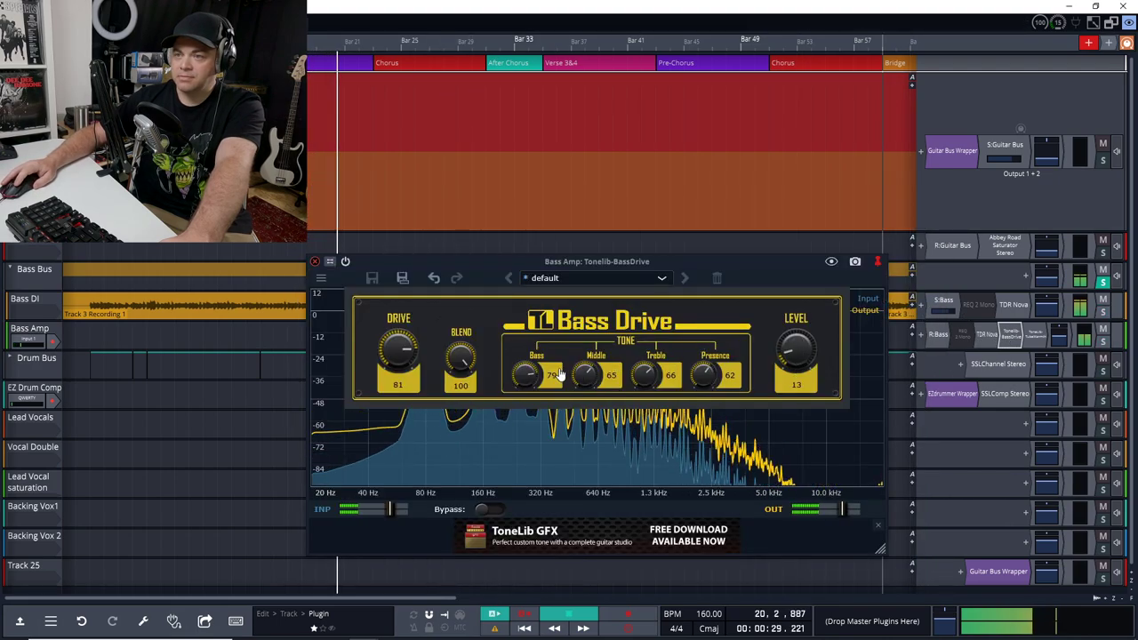
drag(559, 373, 523, 378)
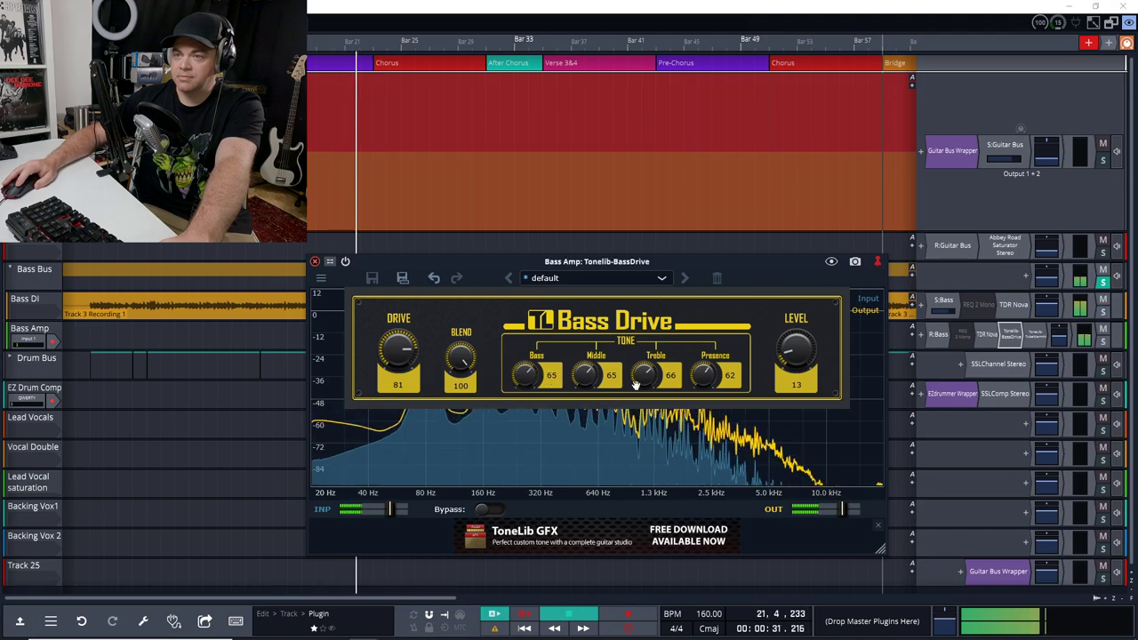
click(1072, 416)
key(space)
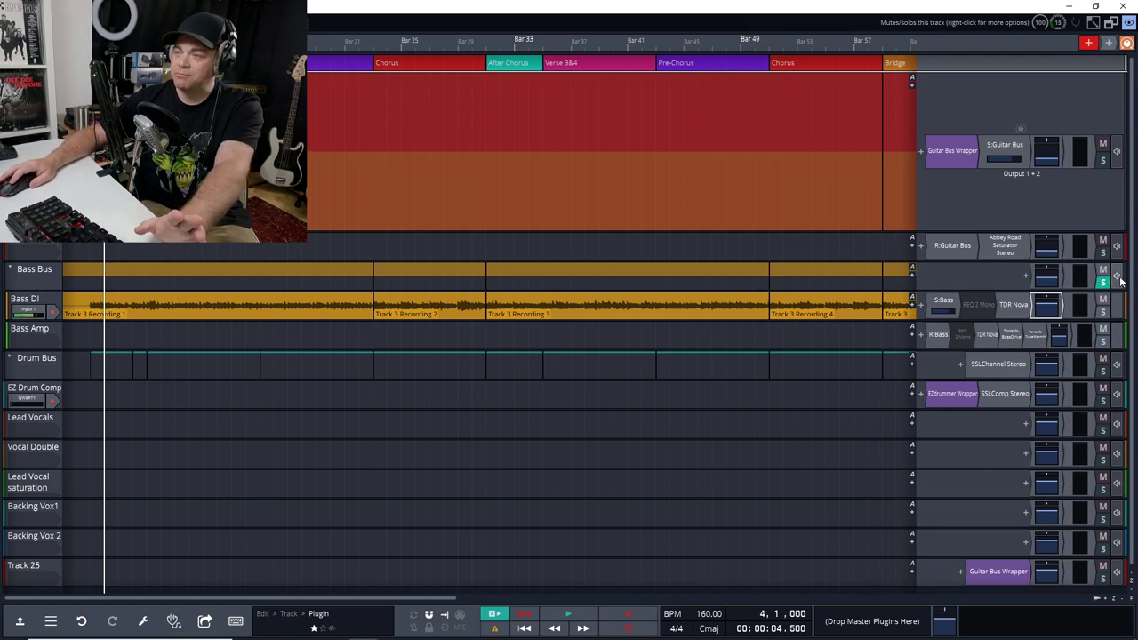
Step: Open the BassDrive, start playback and raise the Bass Bus volume slightly
double_click(1011, 335)
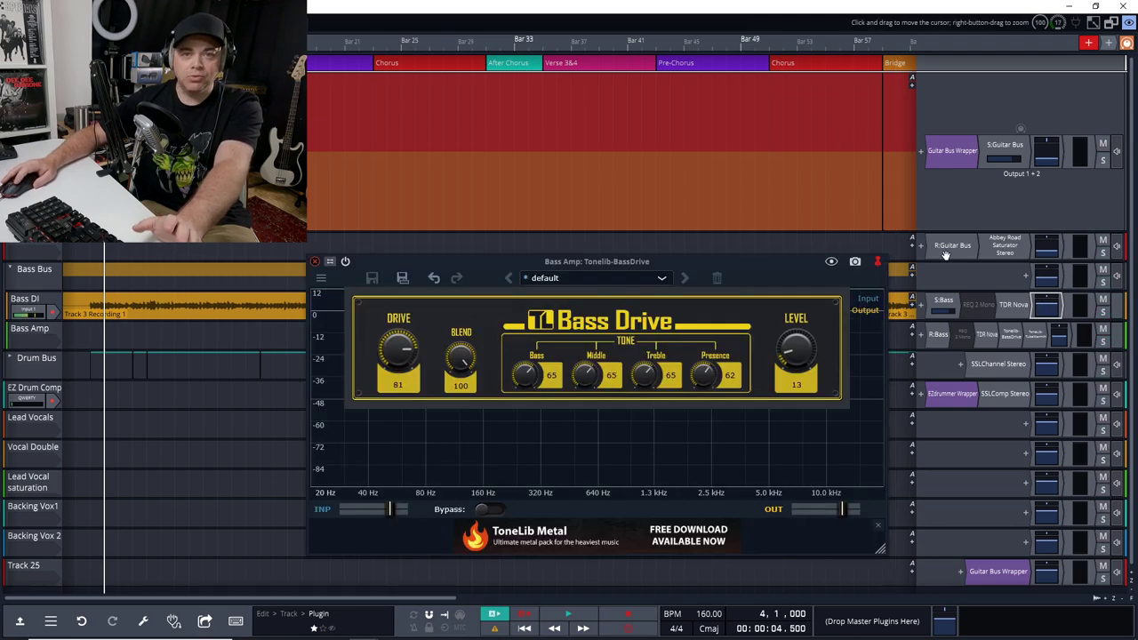
key(space)
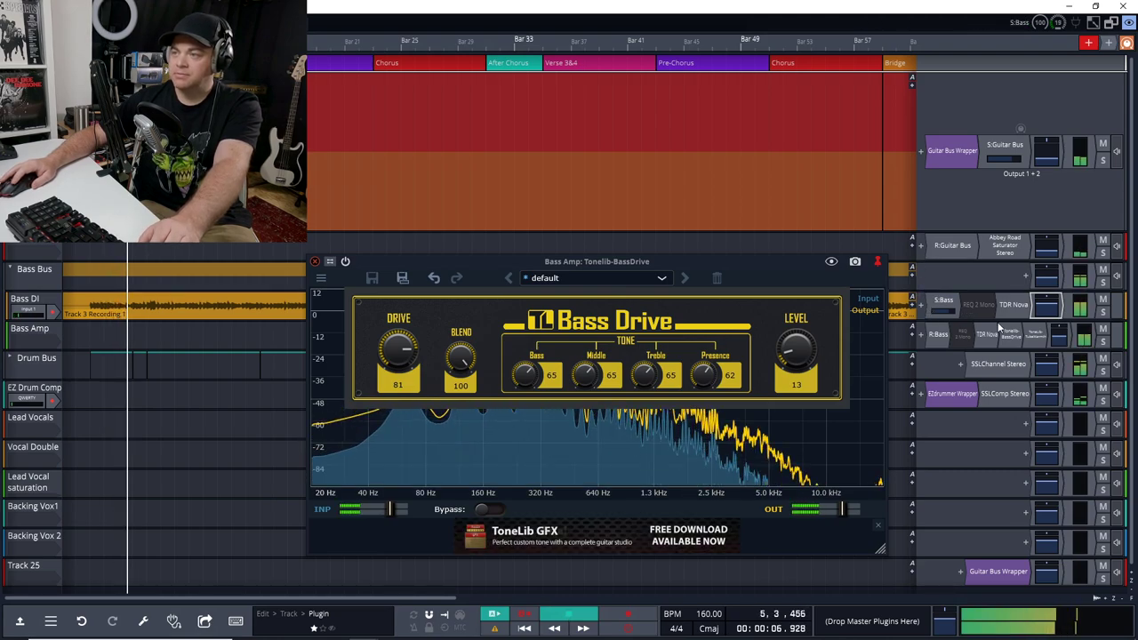
click(1052, 276)
drag(1052, 276, 1052, 275)
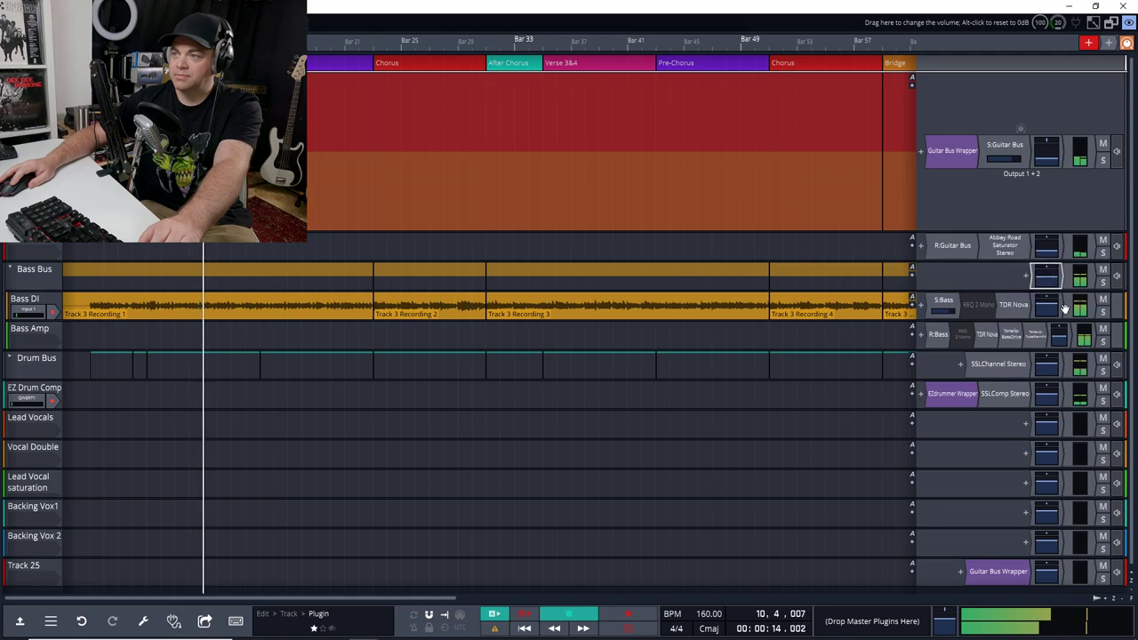
Step: Compare the BassDrive tone against the Bass Amp and Bass Bus faders, then stop playback
double_click(1013, 340)
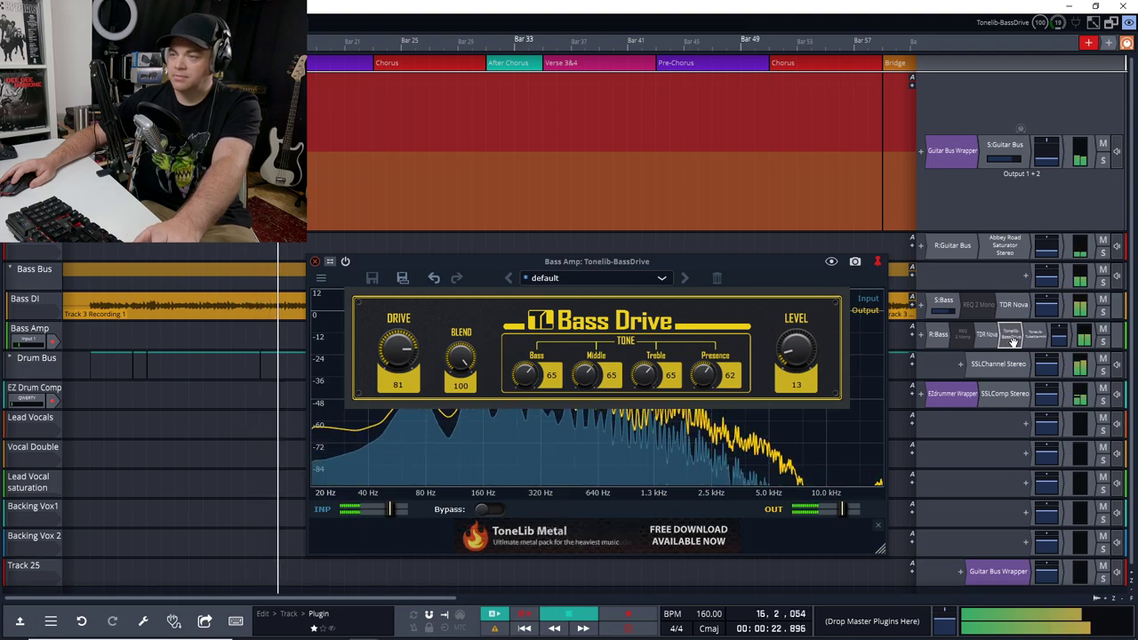
click(1062, 333)
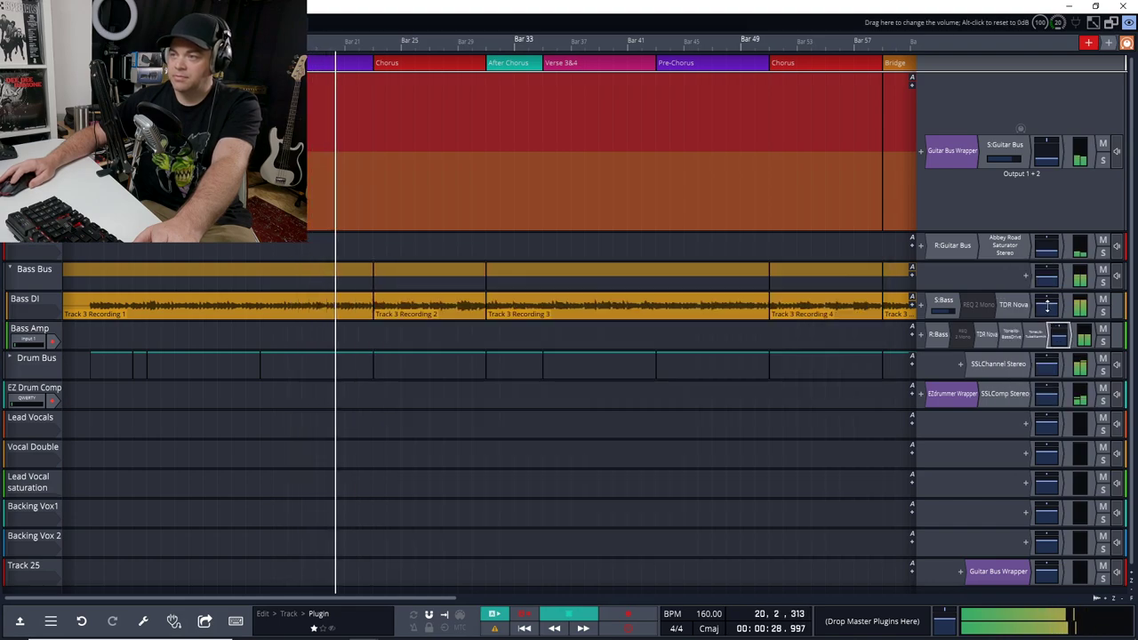
click(1048, 306)
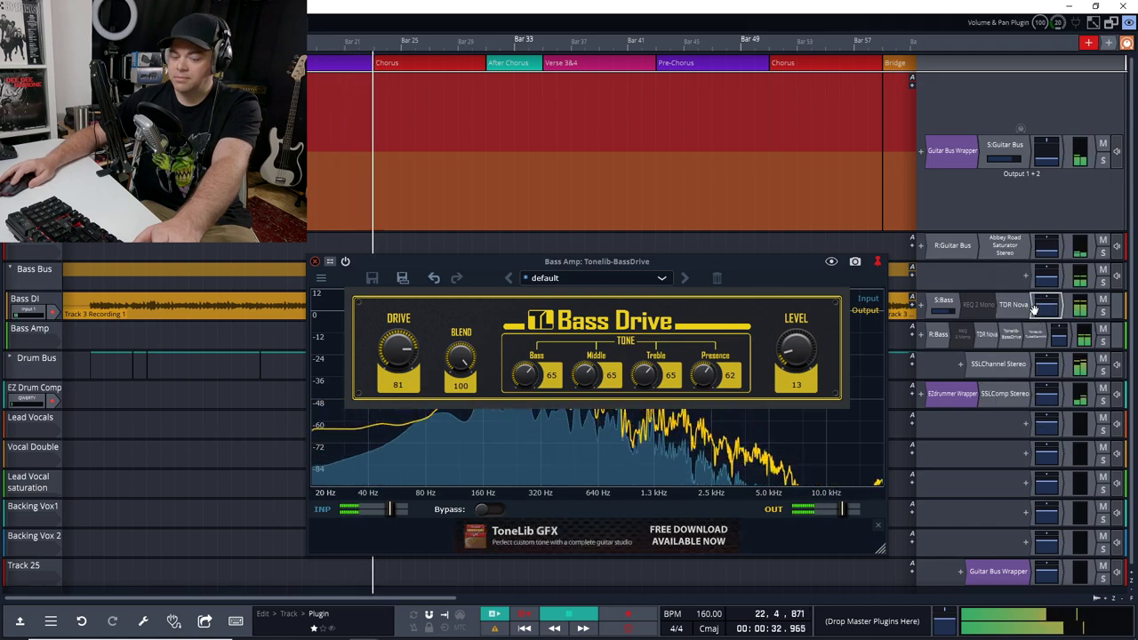
click(1043, 309)
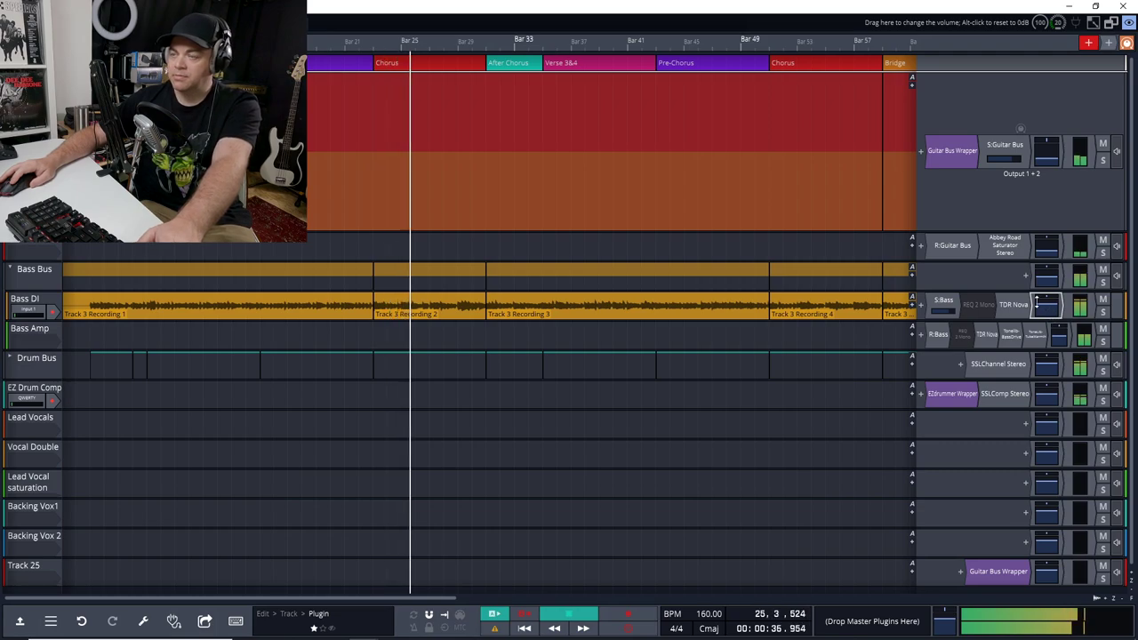
click(1037, 303)
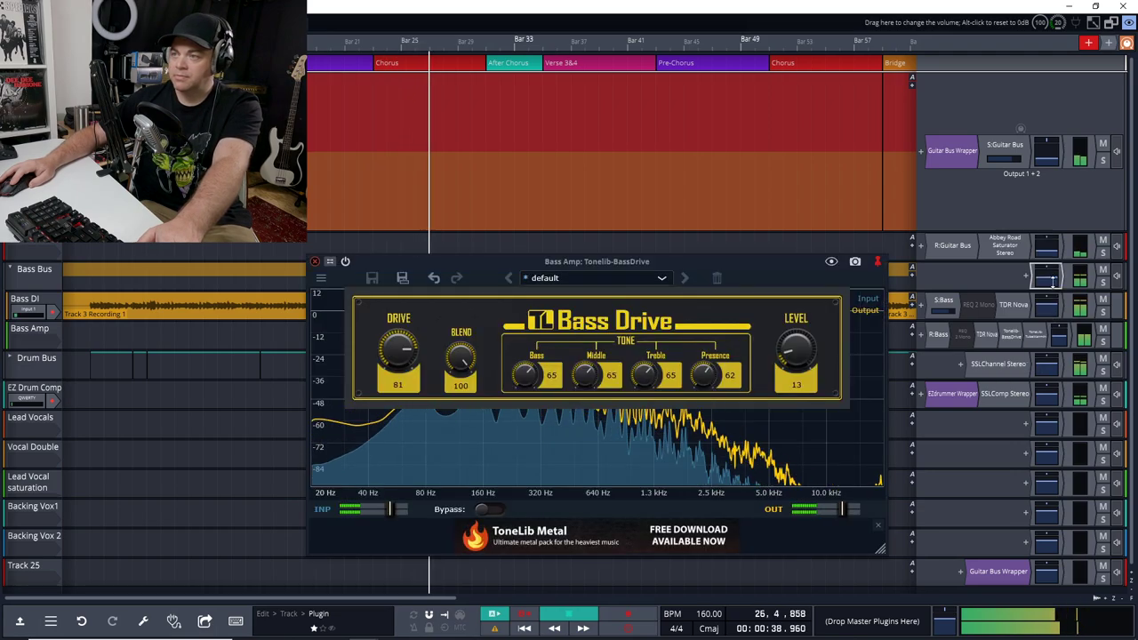
click(1051, 272)
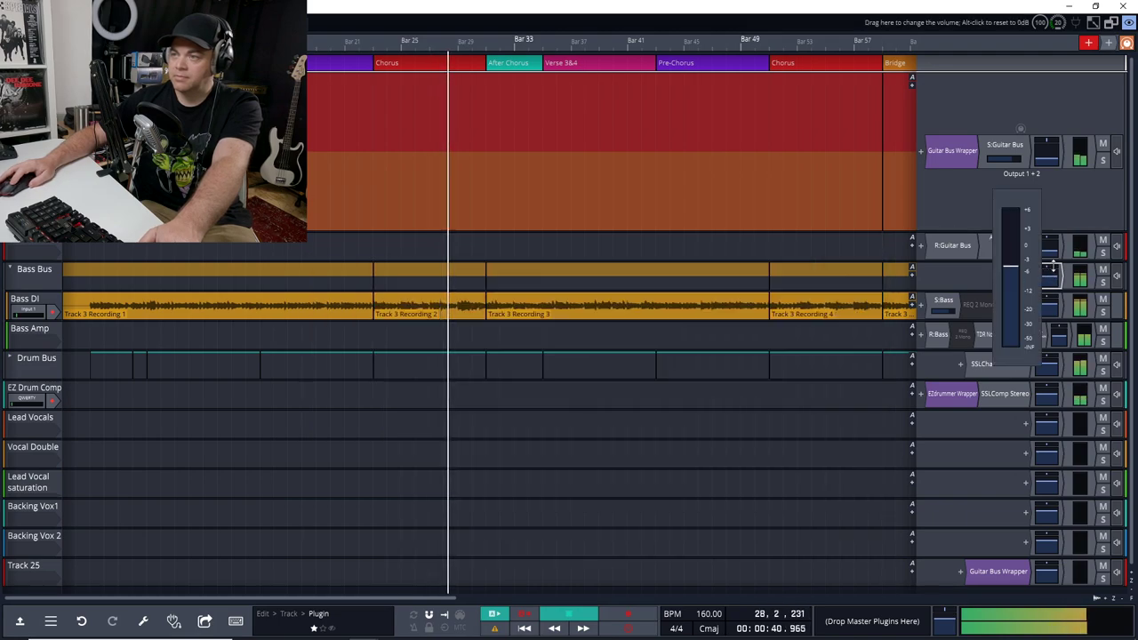
key(space)
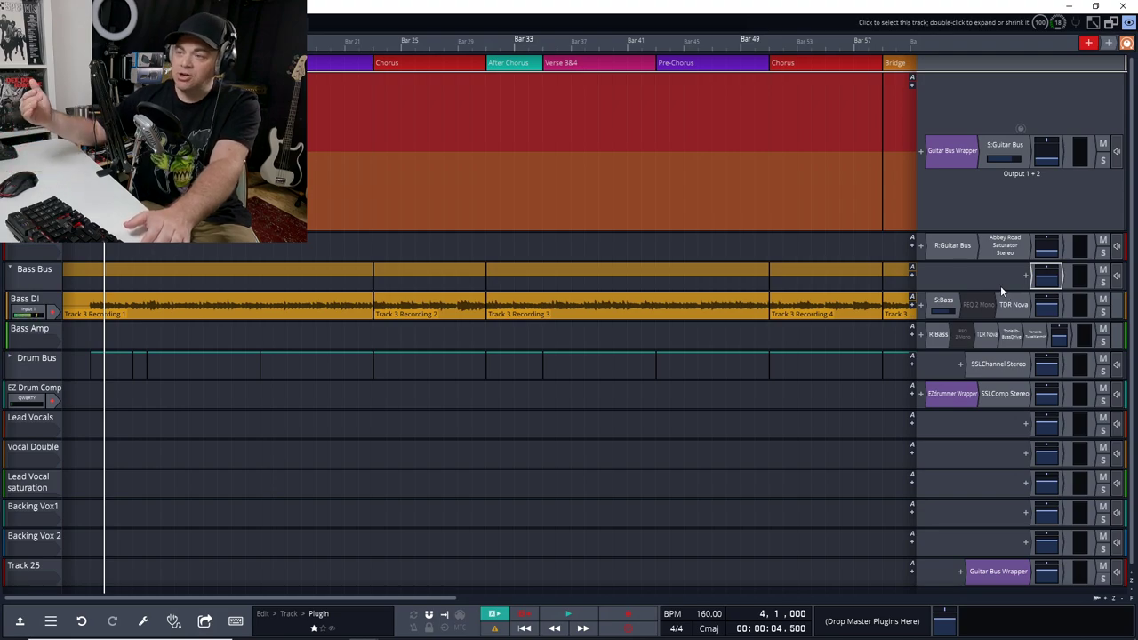
drag(1014, 304, 1047, 347)
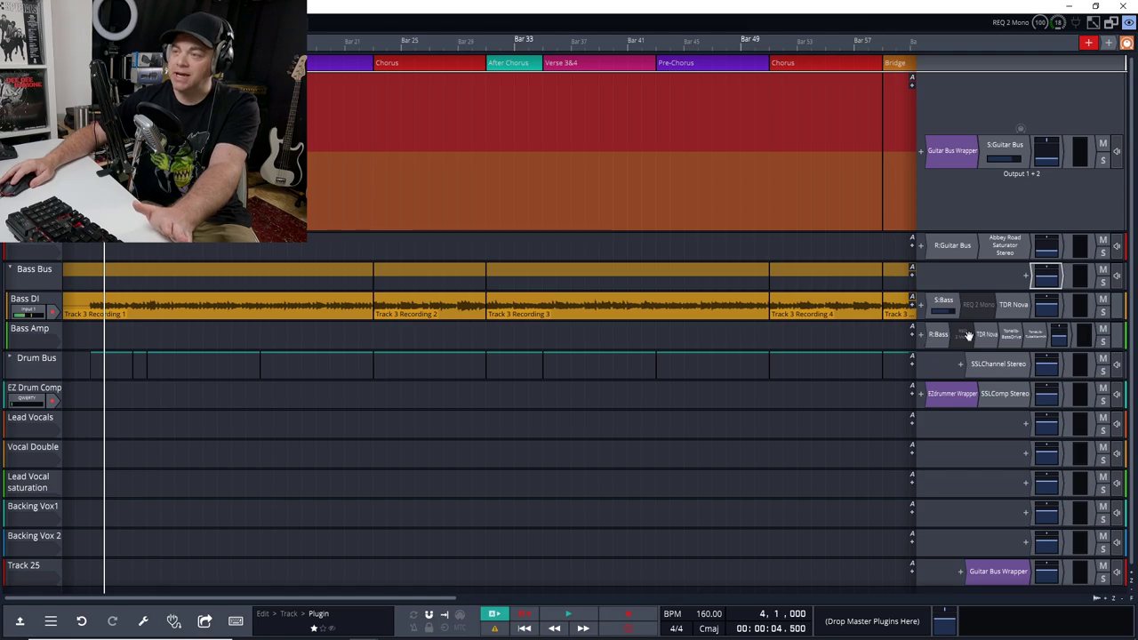